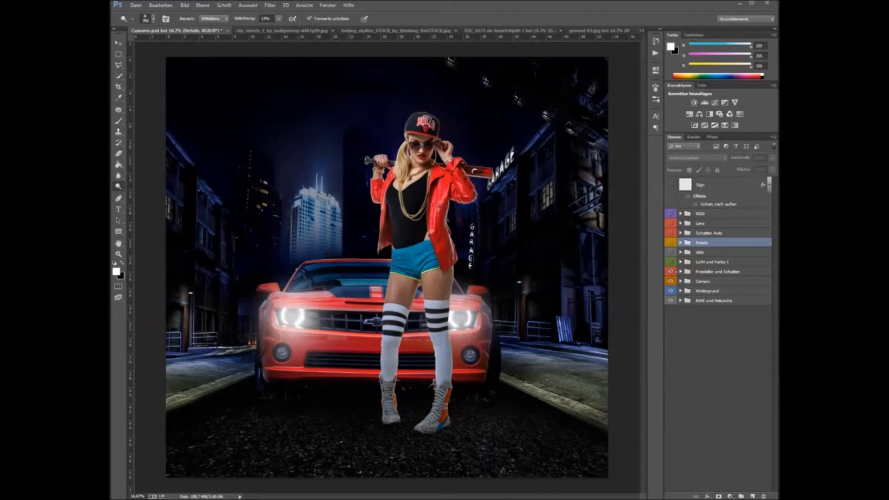
Hide the composite layers to view the studio photo, then restore the street, Camaro and woman.
drag(671, 274, 671, 295)
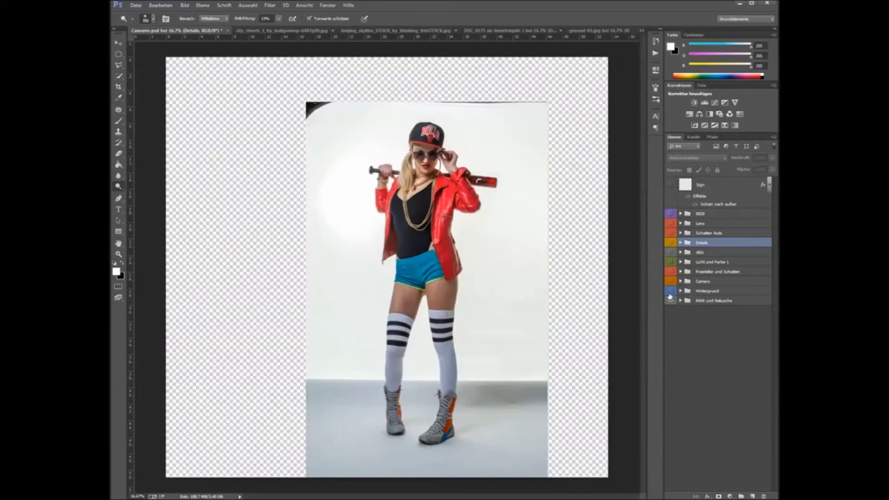
click(670, 290)
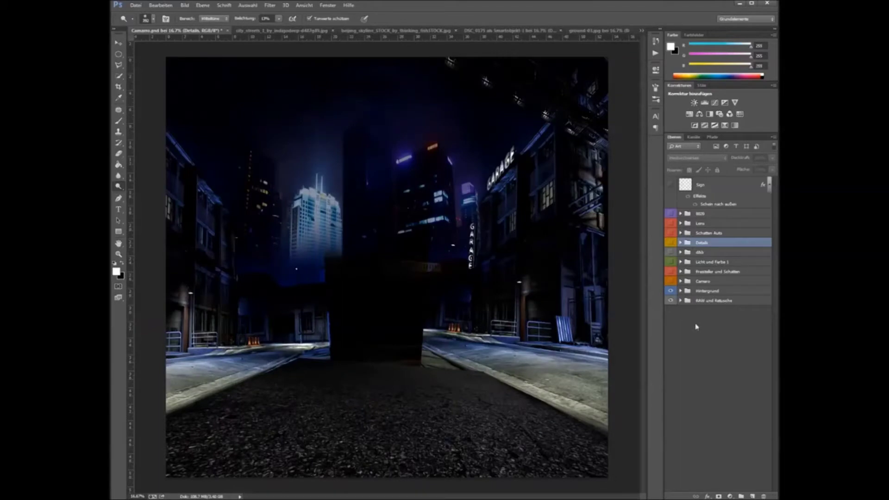
click(671, 282)
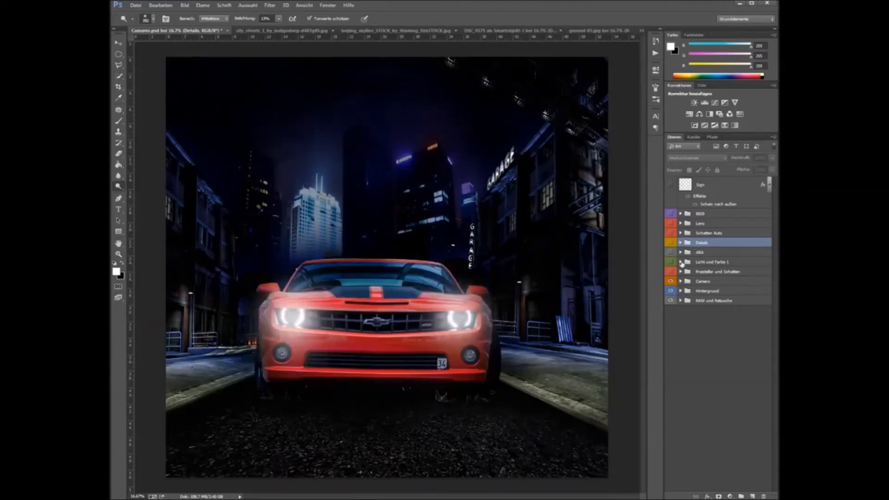
click(671, 271)
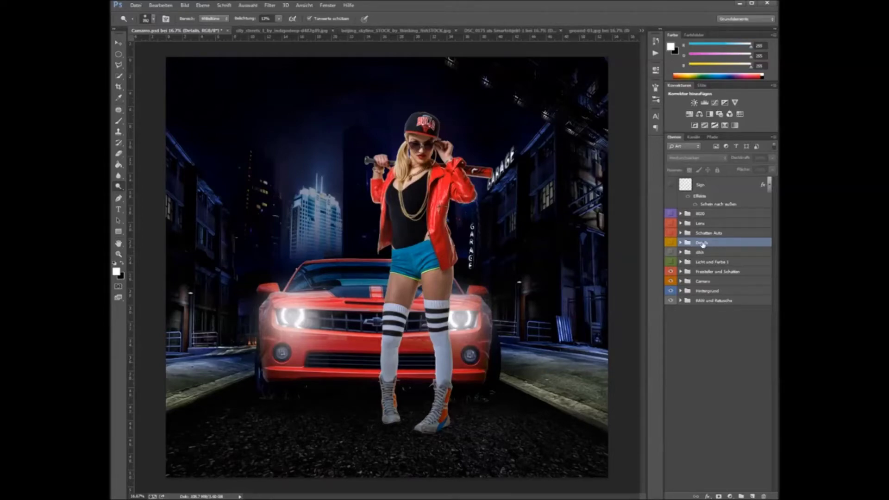
Expand the Freisteller und Schatten group and select the Schatten Model Basis layer.
click(680, 272)
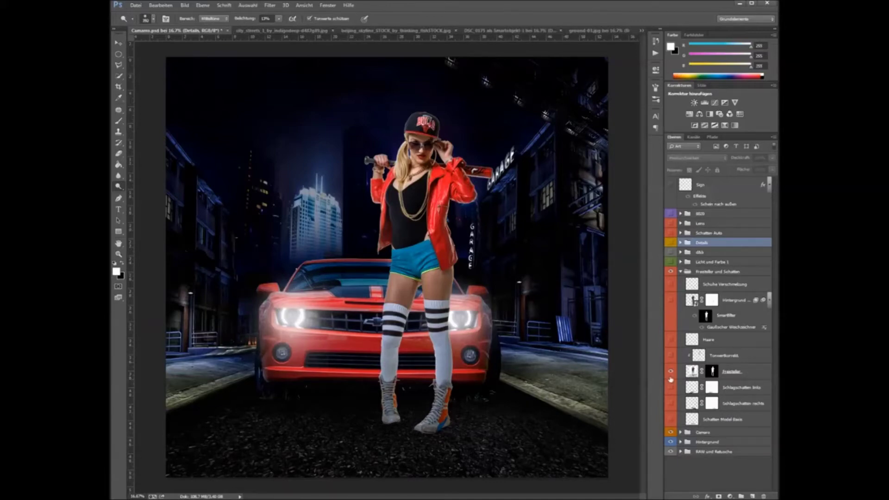
click(119, 42)
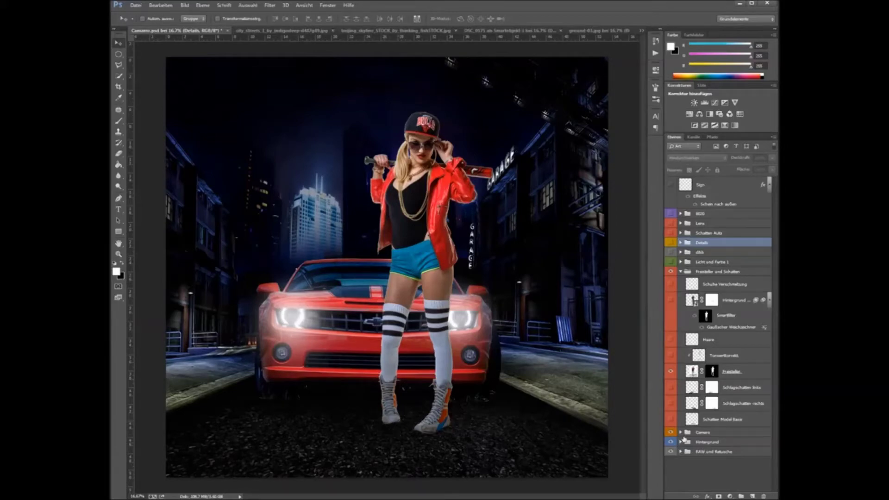
click(724, 422)
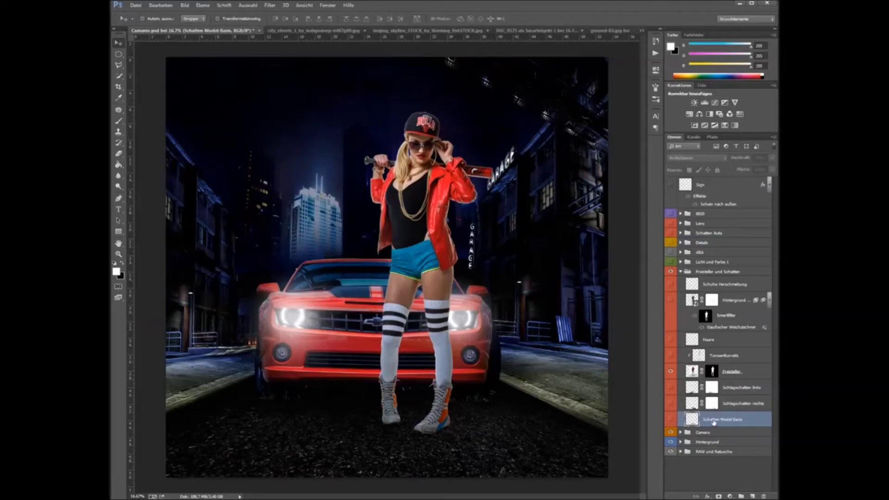
Show Schatten Model Basis, compare the drop shadows, add a layer and load the model's silhouette.
click(671, 420)
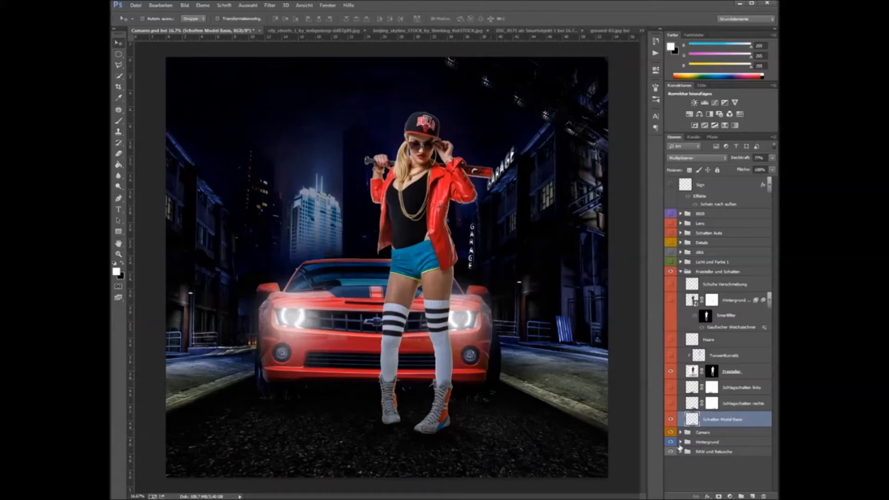
drag(671, 403, 671, 390)
drag(670, 404, 670, 388)
click(752, 497)
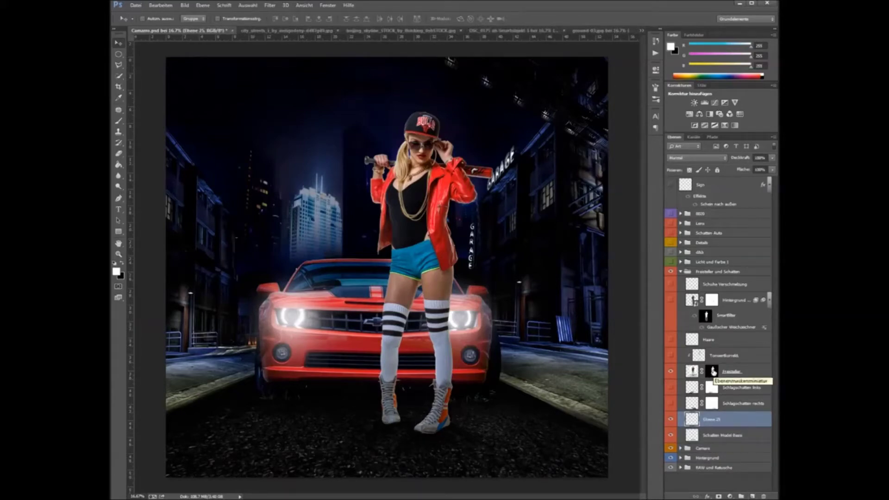
ctrl+click(714, 372)
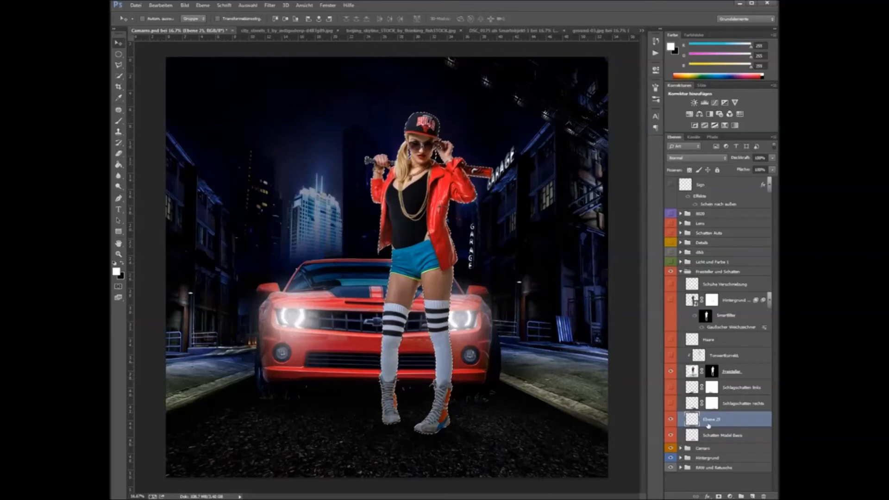
Fill the model's silhouette with black on the new layer, then deselect.
click(118, 164)
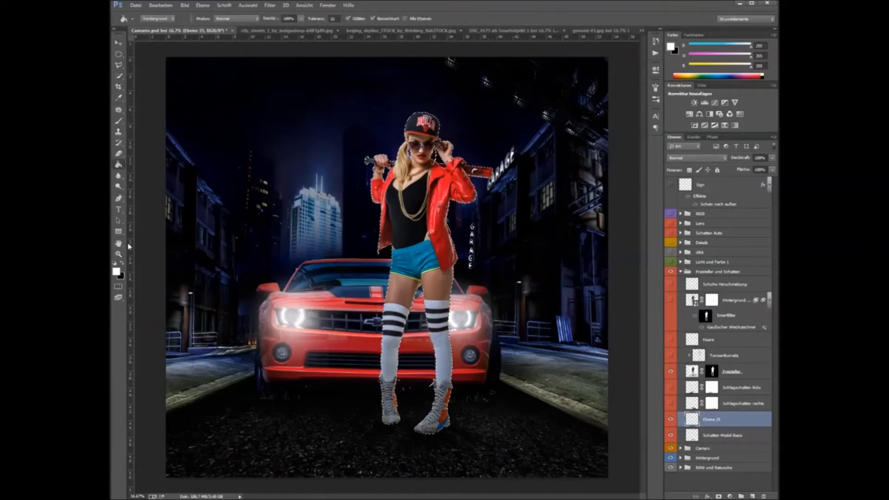
click(115, 263)
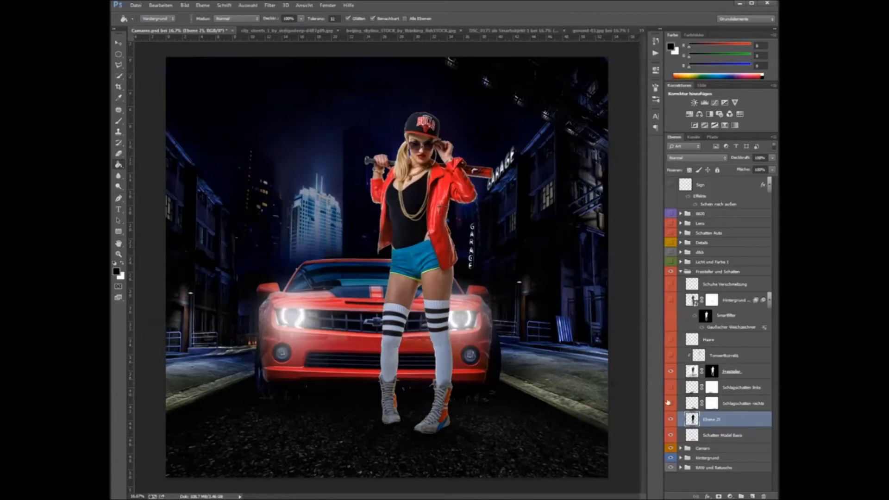
key(ctrl+d)
Flip and distort the black silhouette into a shadow slanting rightward from the feet.
key(ctrl+t)
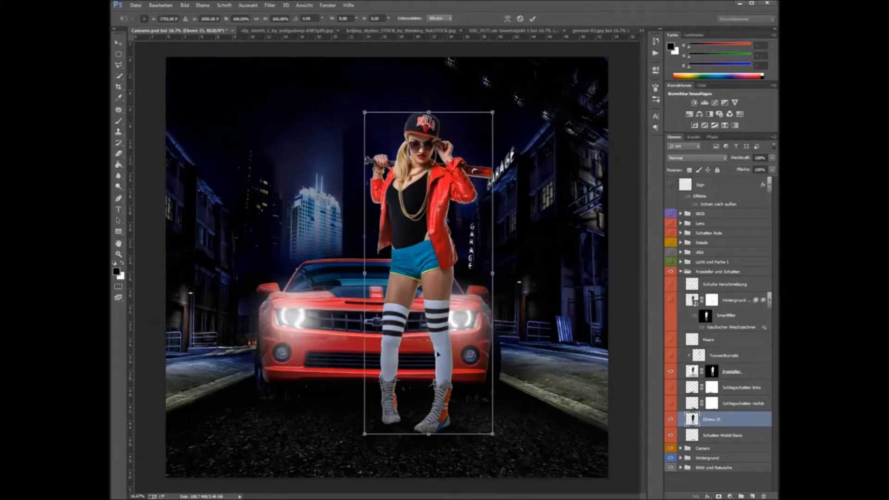
key(ctrl+minus)
key(ctrl+minus)
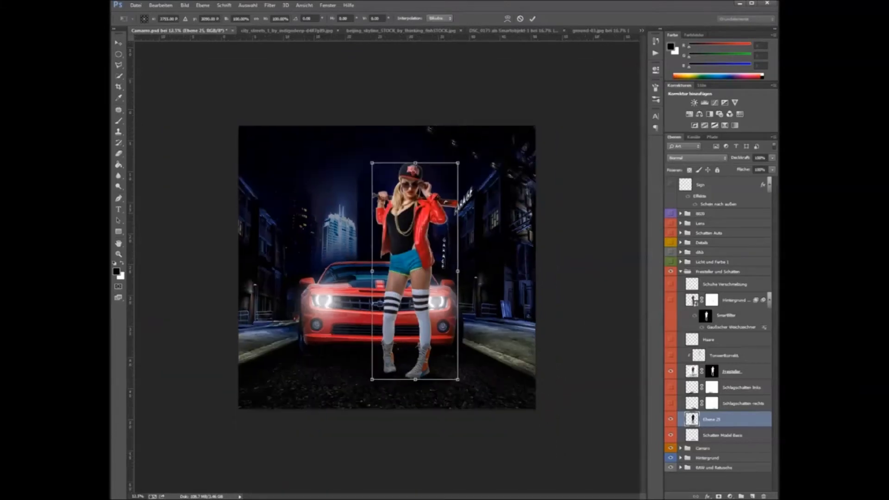
drag(408, 189, 411, 412)
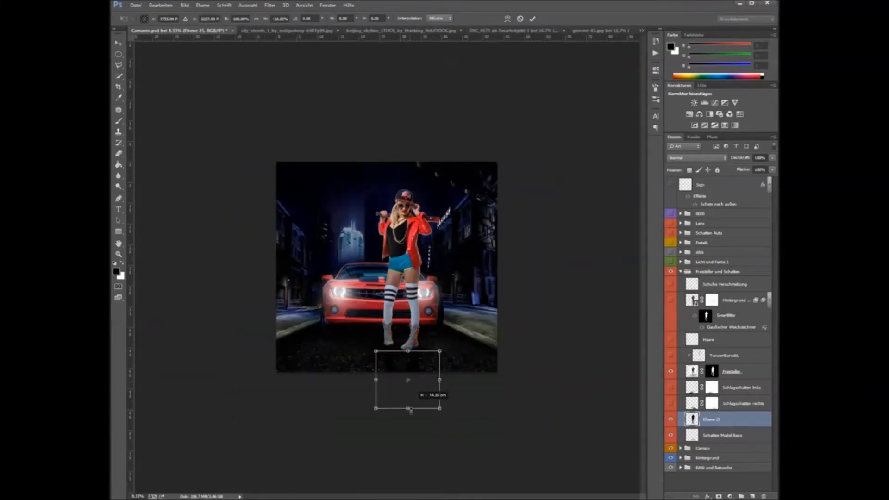
right_click(414, 369)
click(441, 264)
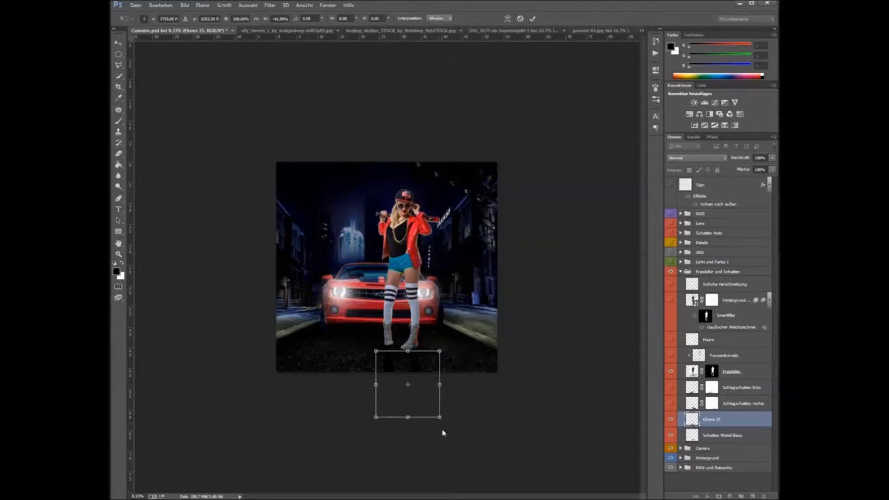
drag(440, 417, 494, 403)
drag(378, 419, 455, 420)
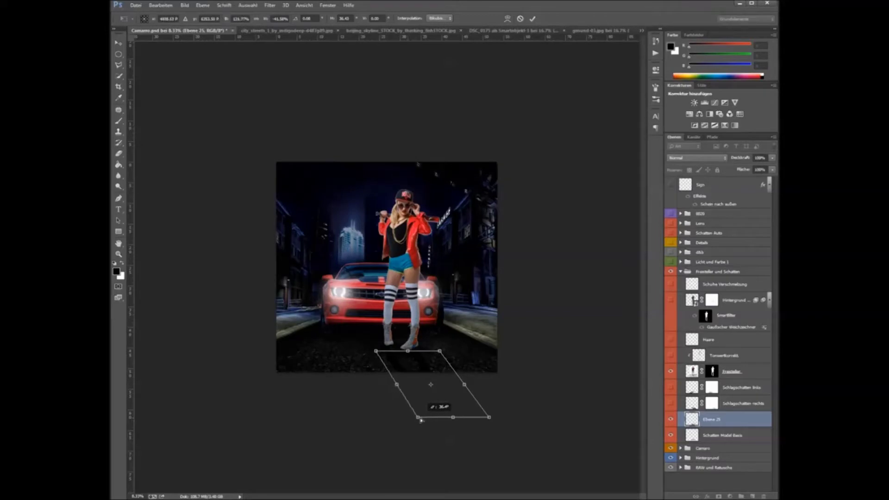
drag(492, 420, 562, 399)
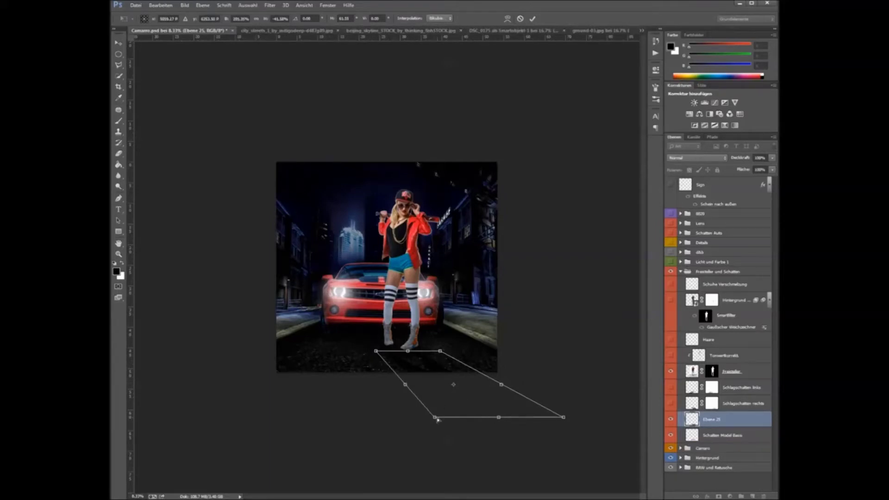
key(Return)
key(g)
key(ctrl+plus)
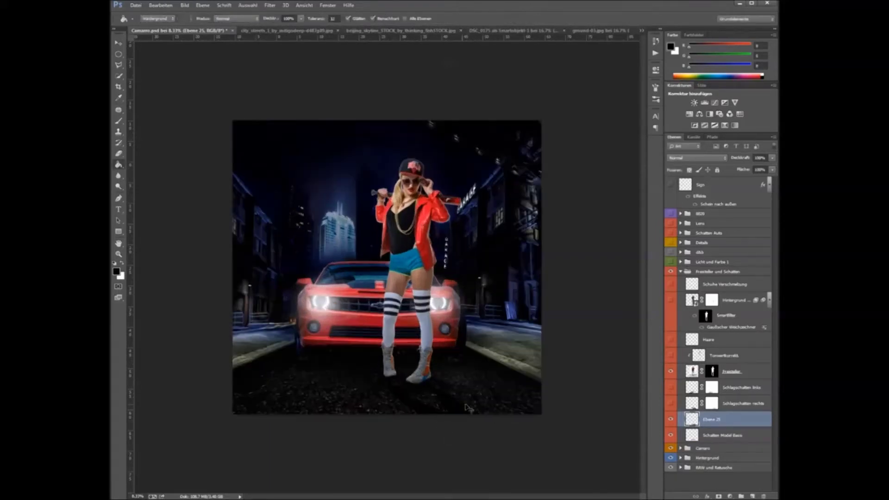
Set Ebene 25 to Weiches Licht blending at about 60% opacity.
click(697, 159)
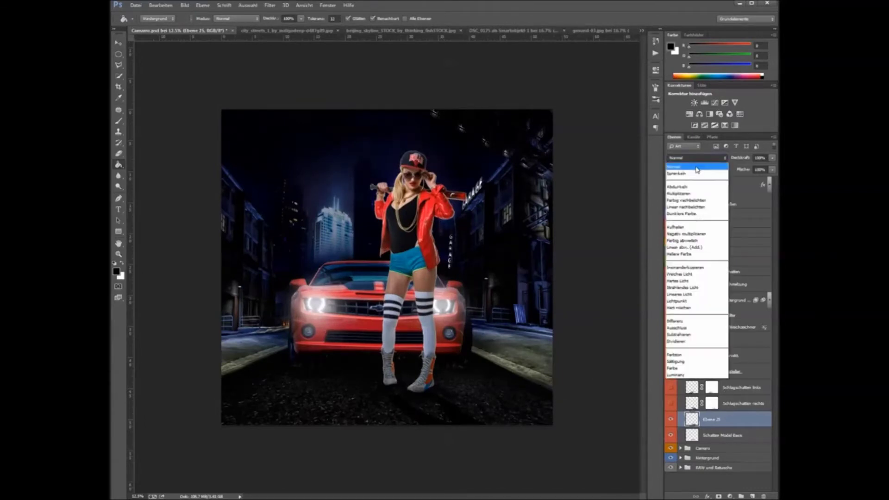
click(685, 280)
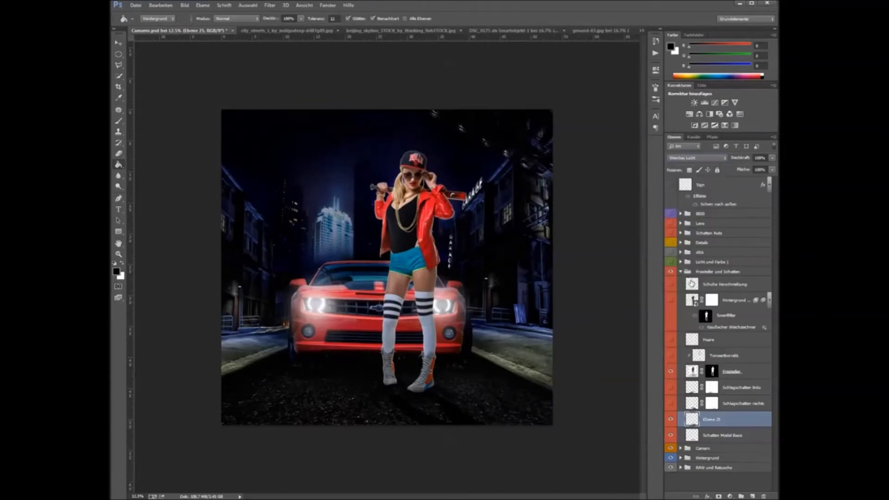
click(742, 158)
key(Return)
Delete the trial Ebene 25 layer and select Schuhe Verschmelzung.
drag(732, 424, 765, 497)
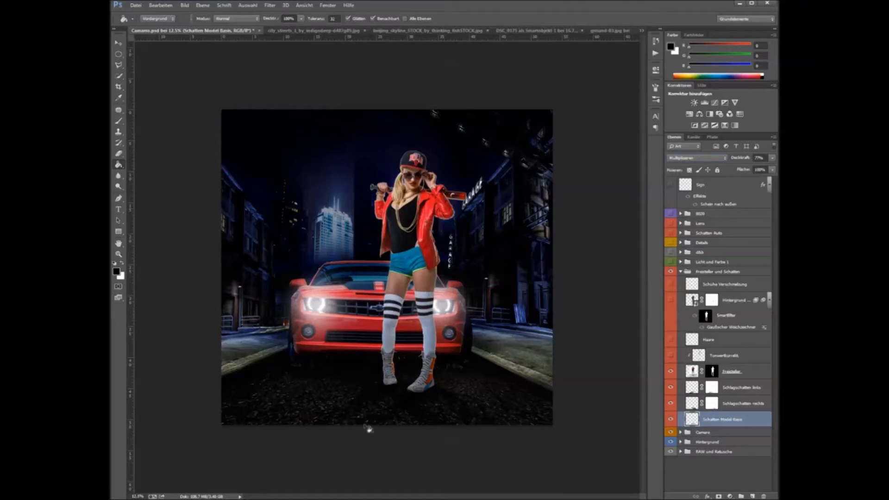
key(v)
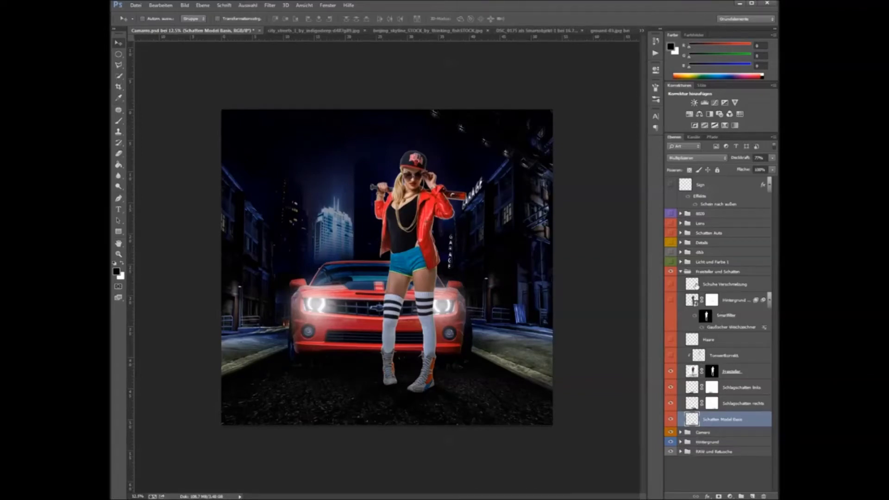
click(710, 286)
Turn on Schuhe Verschmelzung and the Tonwertkorrektur levels correction, comparing the figure before and after.
click(671, 285)
click(672, 284)
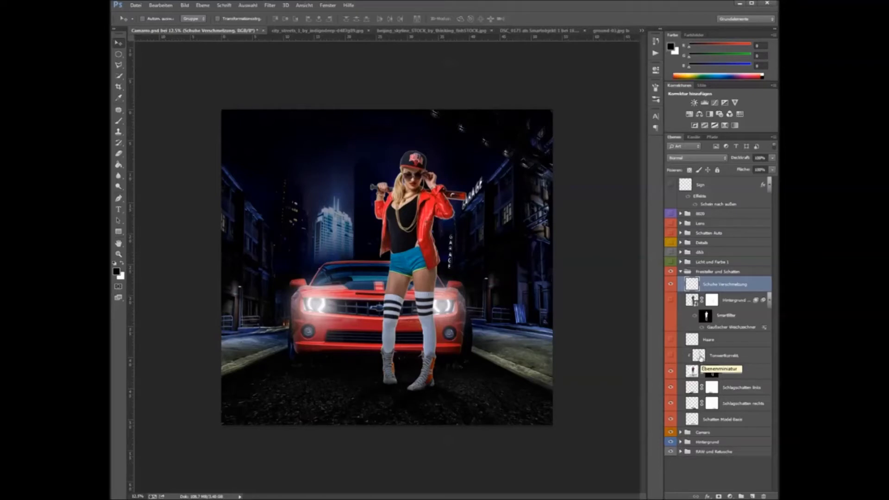
click(672, 355)
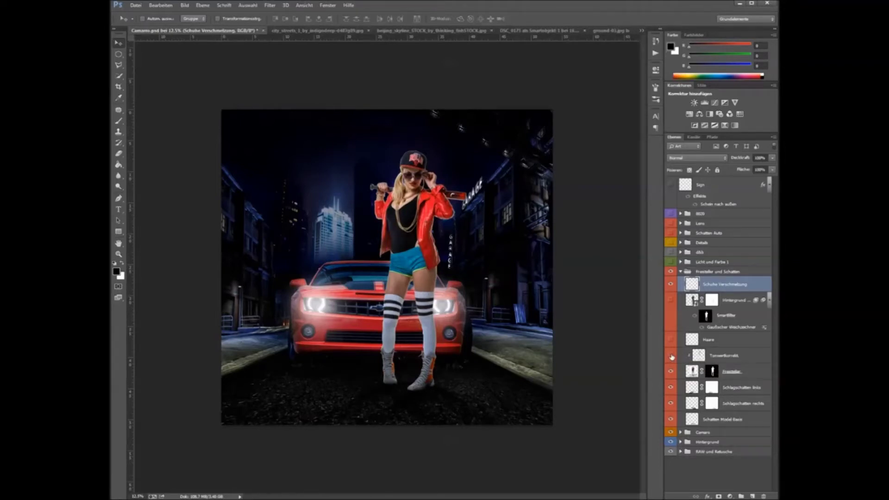
click(672, 356)
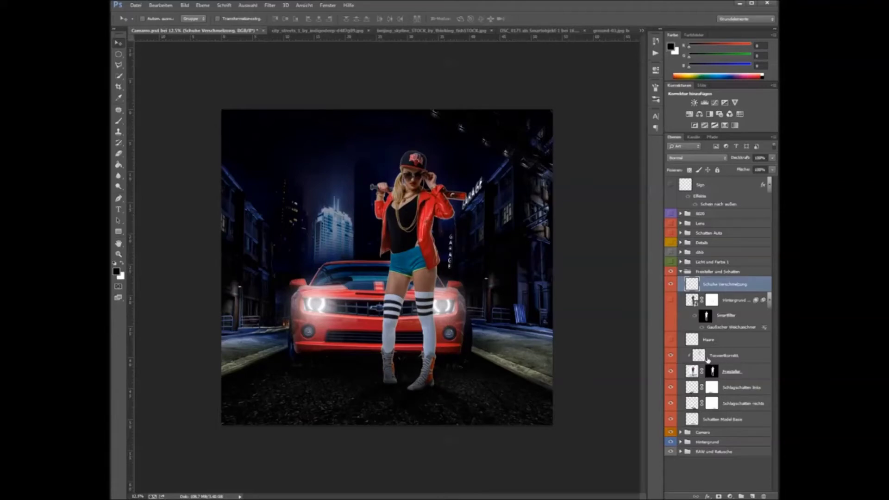
Compare the Hintergrund smart-object layer on and off, leaving it on to darken the model.
click(672, 302)
click(672, 301)
click(672, 301)
click(673, 300)
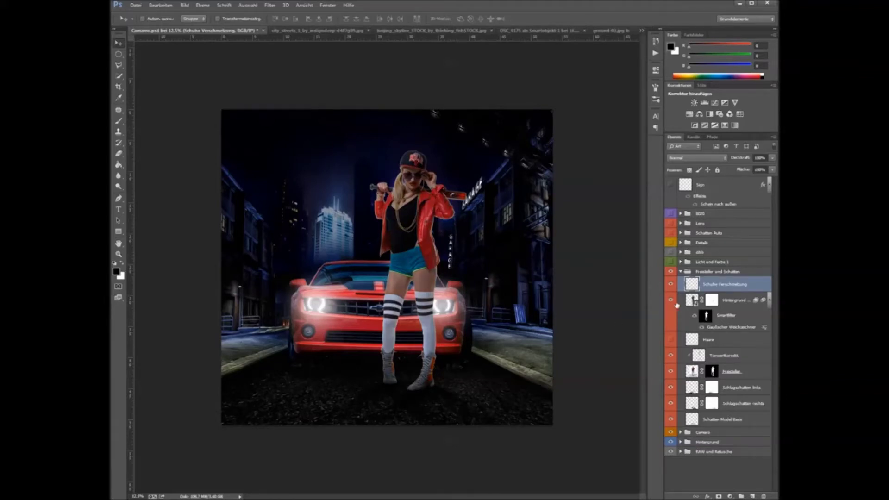
click(739, 302)
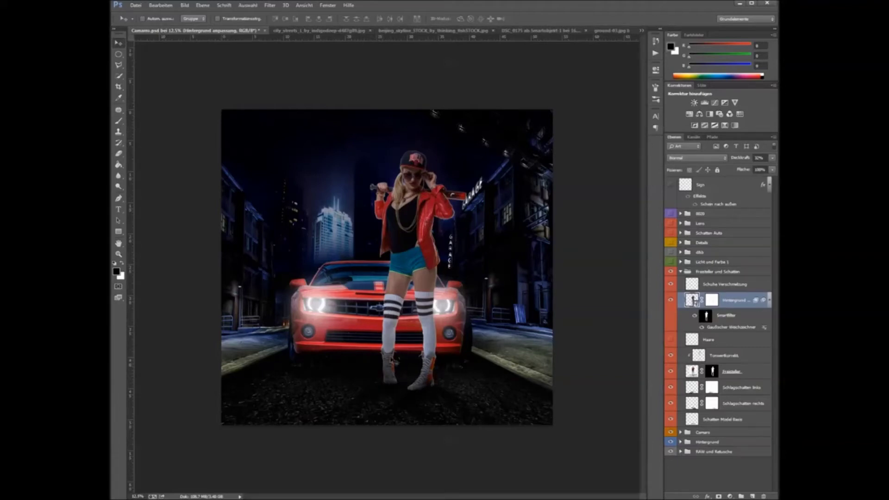
click(671, 300)
key(ctrl+plus)
key(ctrl+plus)
Zoom in on the woman's upper body and Bulls cap, and show the glowing Haare layer.
key(ctrl+plus)
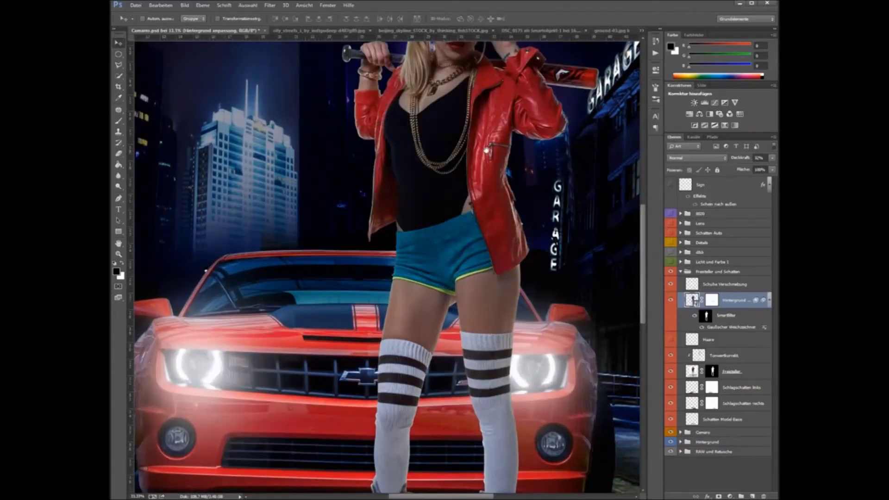
key(ctrl+minus)
key(ctrl+plus)
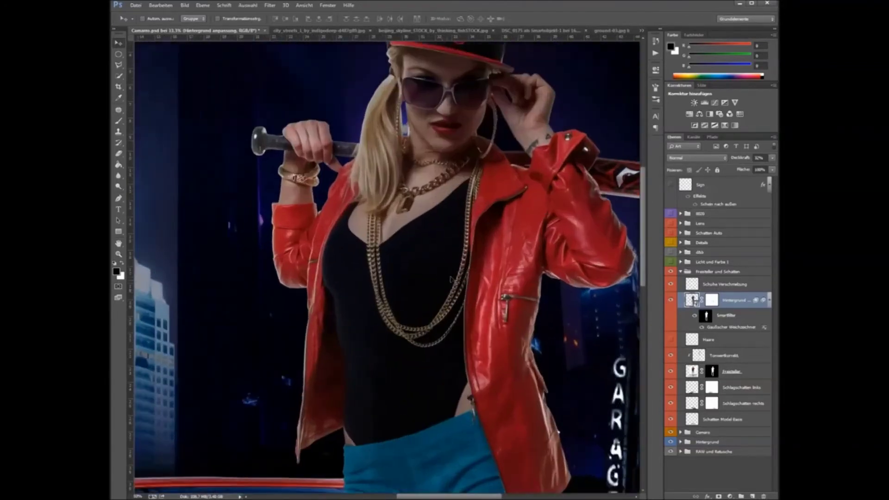
key(ctrl+plus)
drag(449, 209, 452, 326)
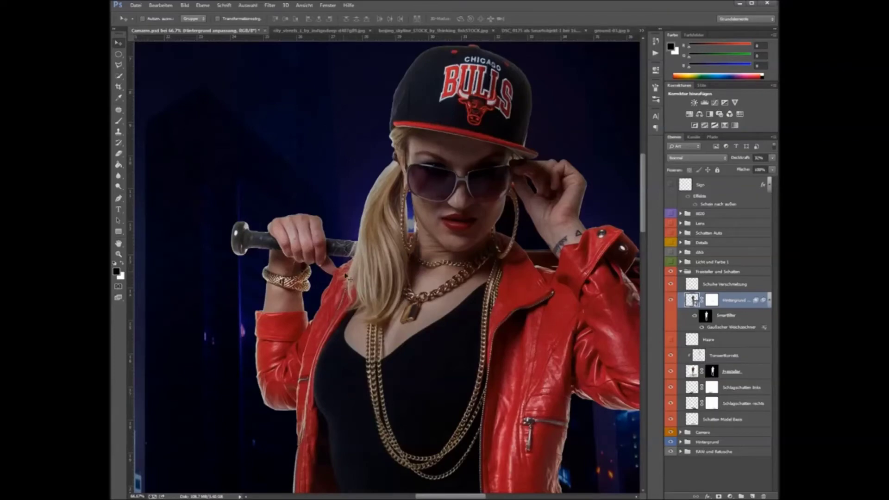
click(671, 341)
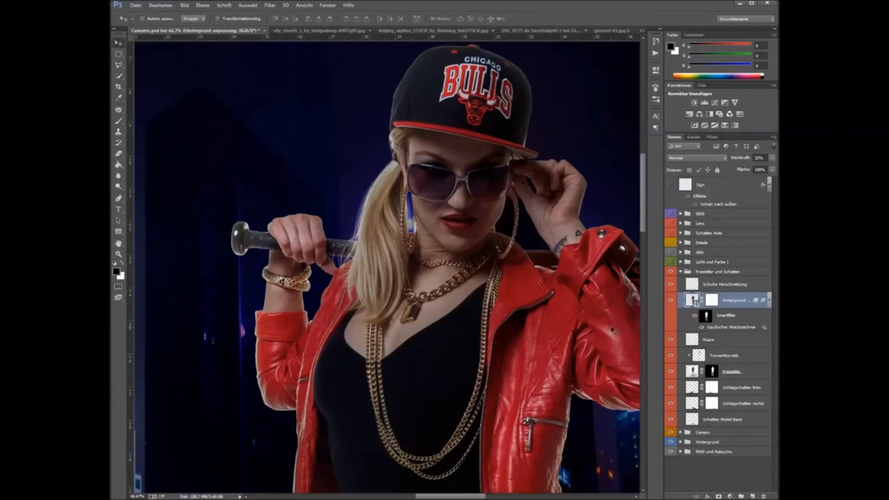
Zoom out from 66.7% to 16.7% to see the full composite.
scroll(613, 330, down, 1)
scroll(612, 330, down, 2)
scroll(612, 330, down, 1)
scroll(613, 330, down, 1)
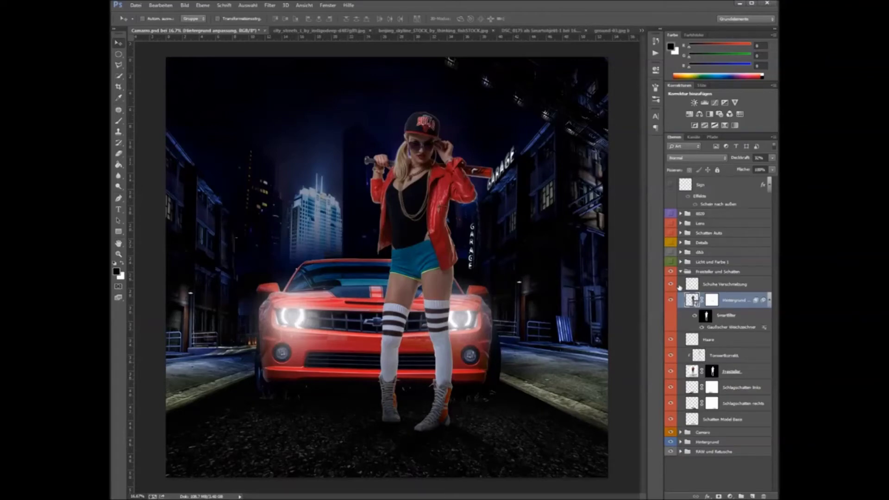
Collapse the Freisteller und Schatten group and expand Licht und Farbe 1.
click(681, 272)
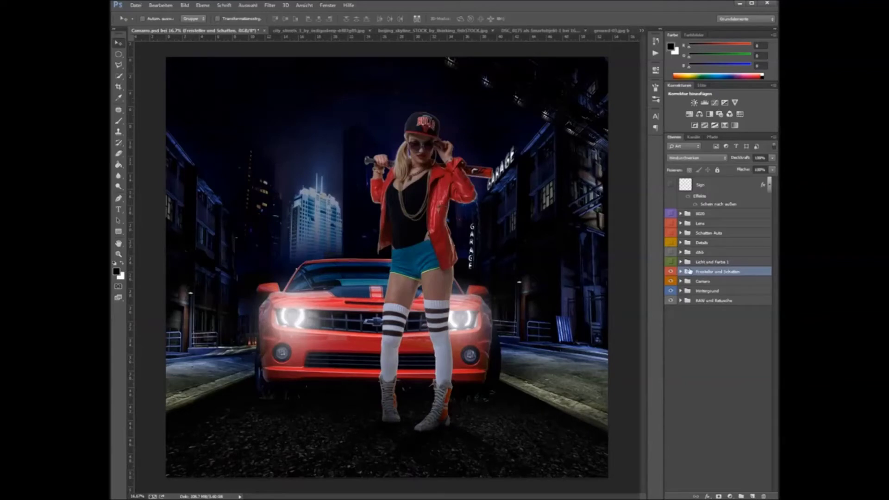
click(680, 262)
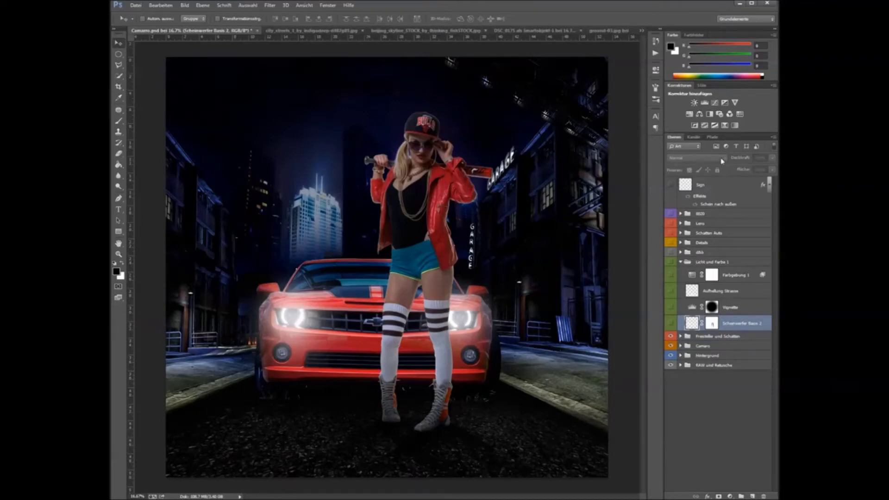
Show the Scheinwerfer Basis 2 headlight glow, comparing it with and without its mask.
click(671, 324)
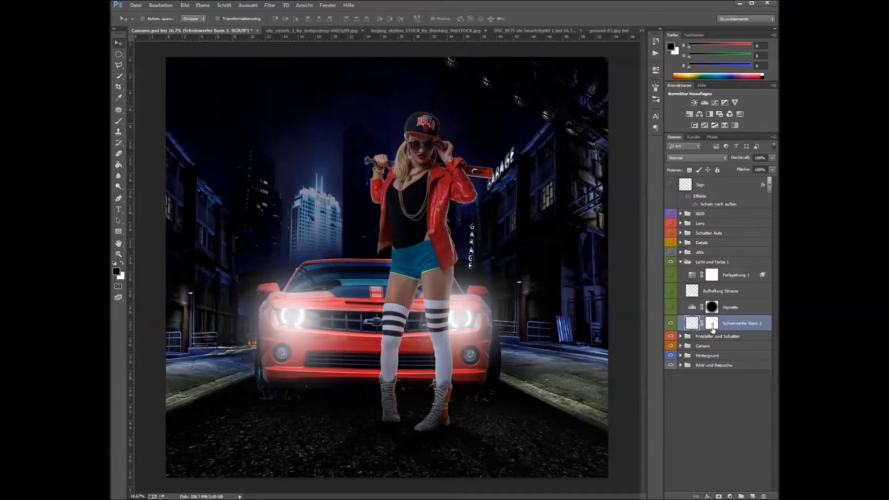
shift+click(713, 325)
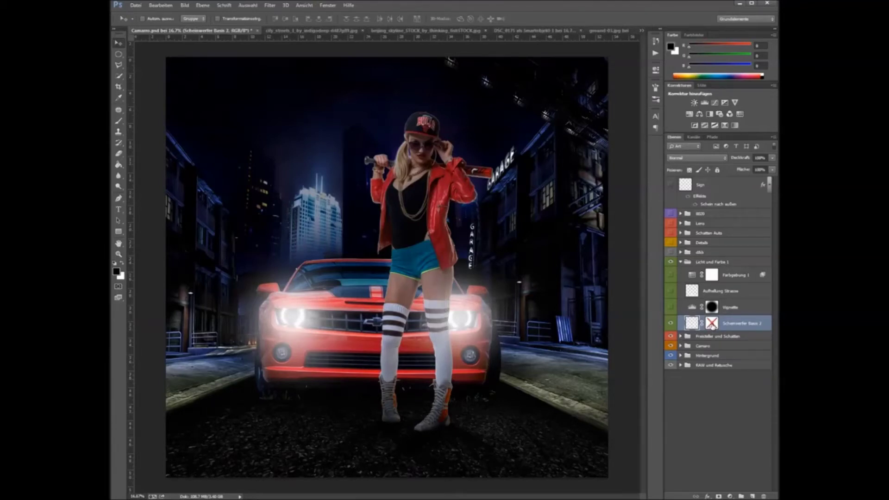
shift+click(713, 325)
shift+click(713, 326)
shift+click(713, 326)
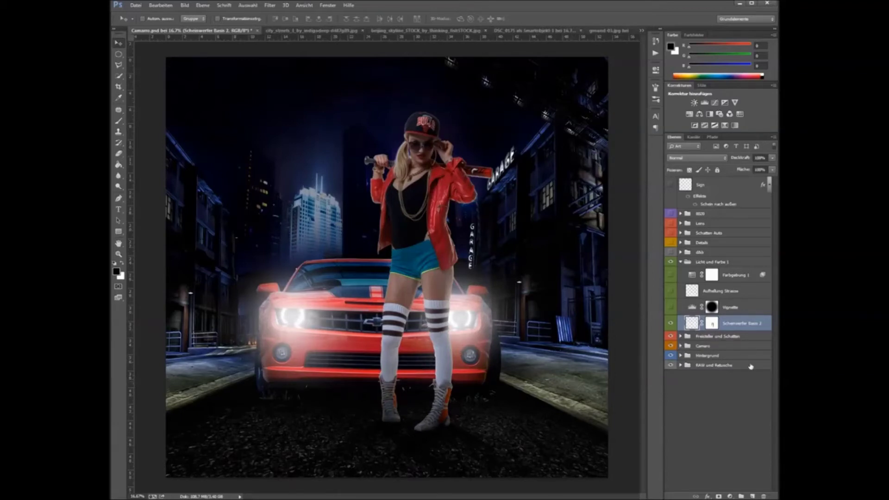
Toggle the Vignette layer to compare the darkened image edges.
click(671, 308)
click(672, 308)
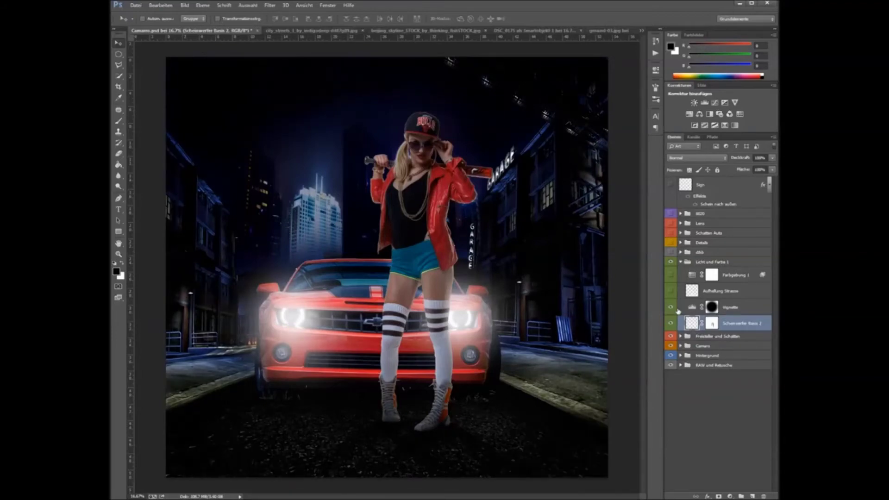
click(672, 308)
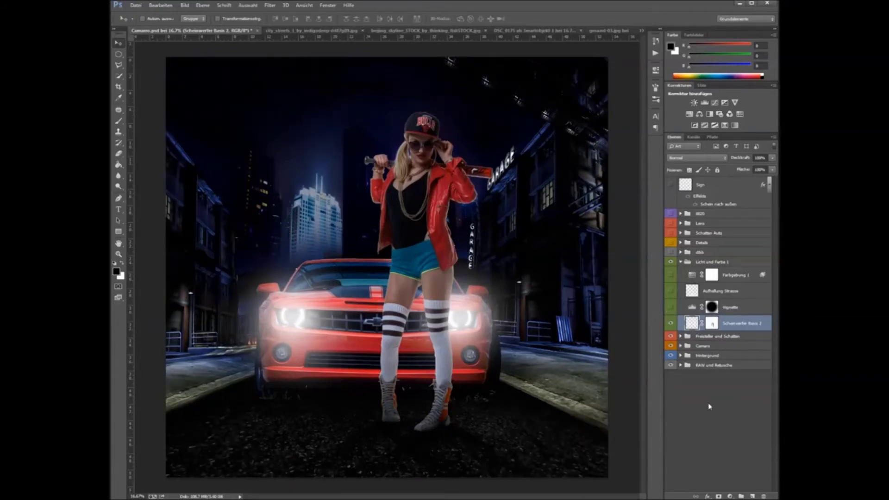
click(119, 54)
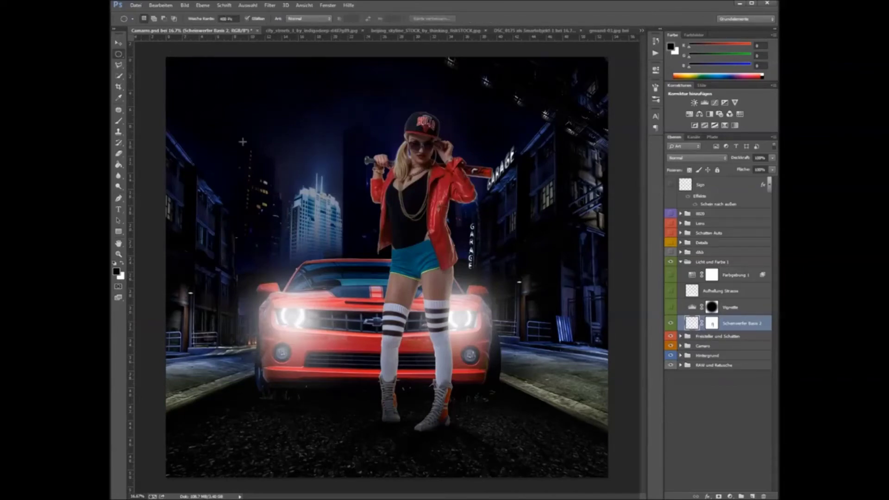
Draw an elliptical selection around the car and woman, then invert it to the edges.
drag(221, 110, 564, 417)
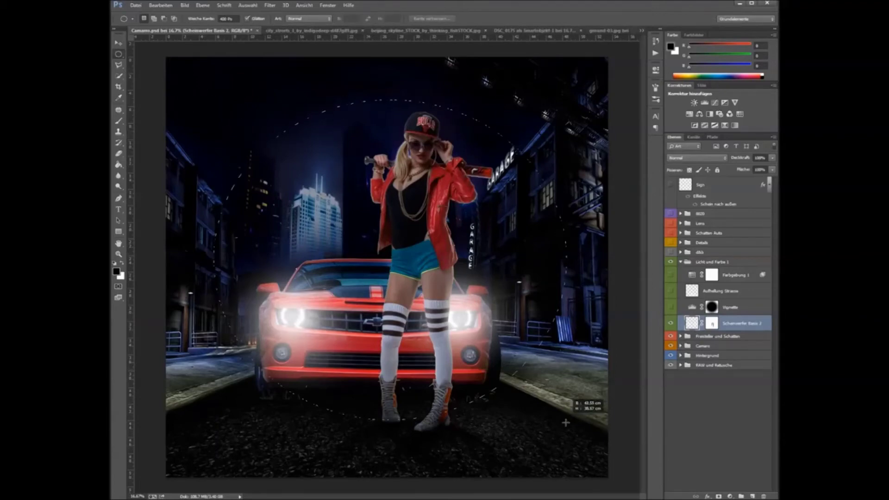
drag(564, 417, 579, 452)
key(ctrl+shift+i)
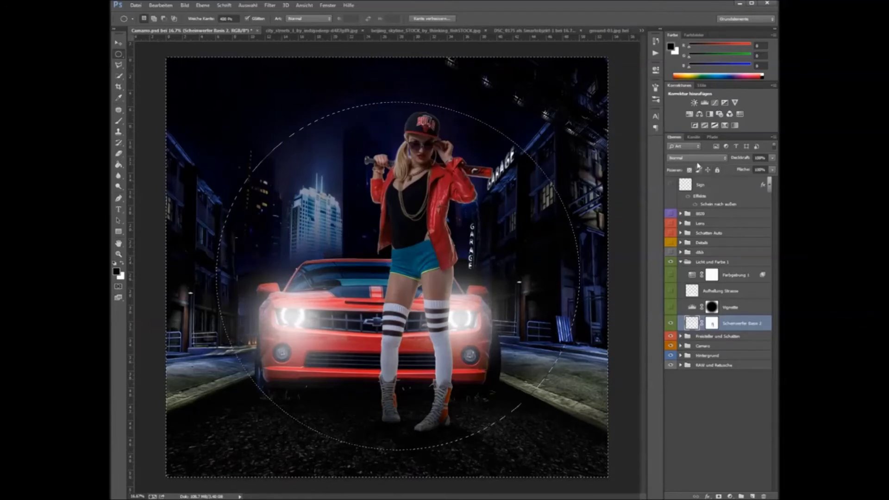
Darken the edges with a trial Levels adjustment, then delete it and re-enable Vignette.
click(704, 102)
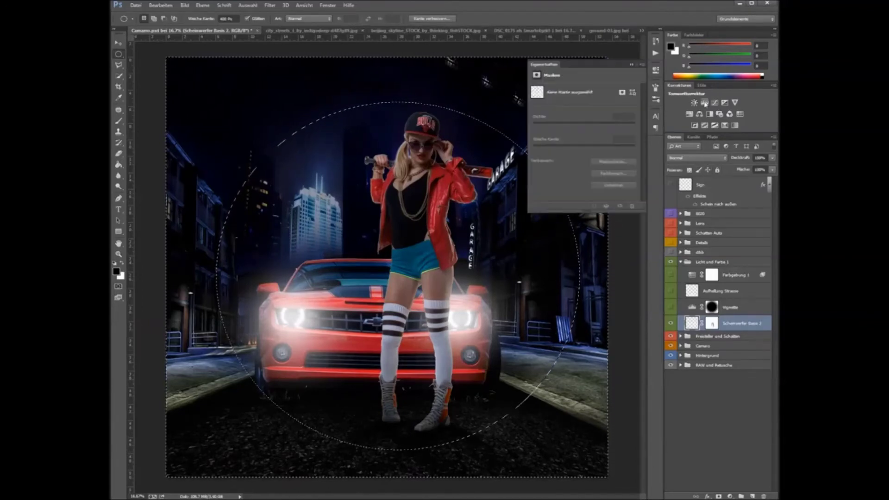
drag(547, 155, 551, 156)
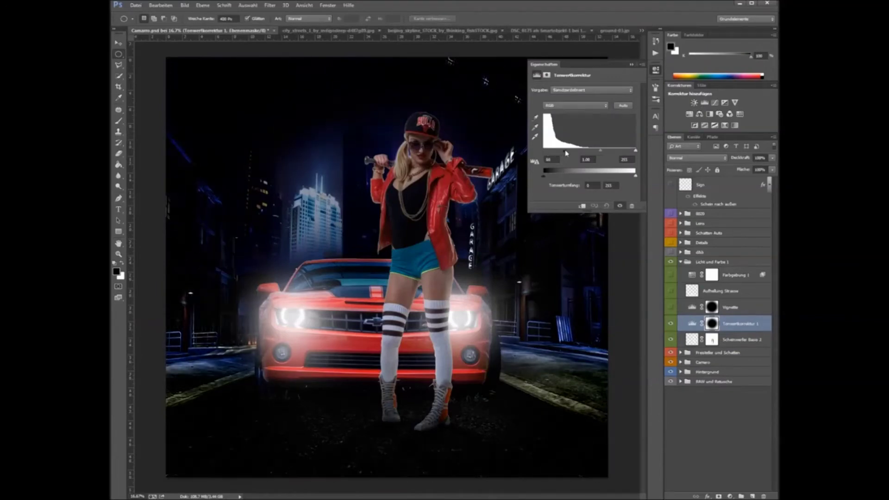
drag(551, 156, 556, 157)
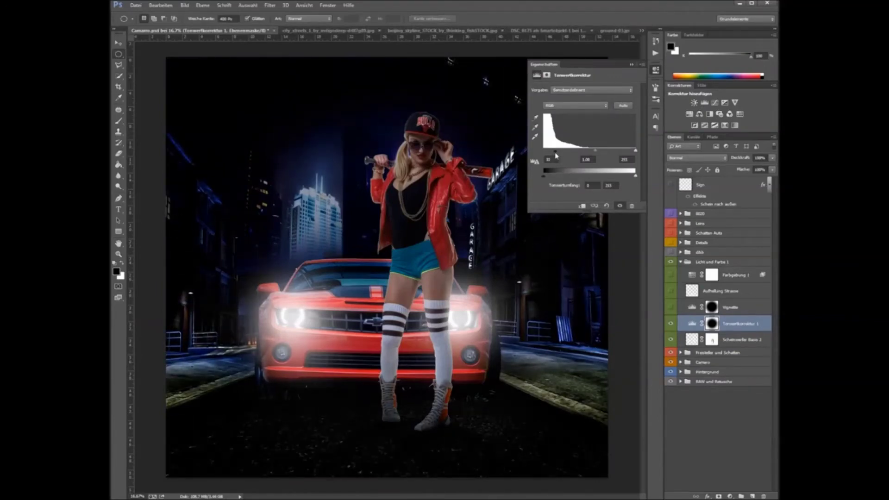
click(632, 65)
key(Delete)
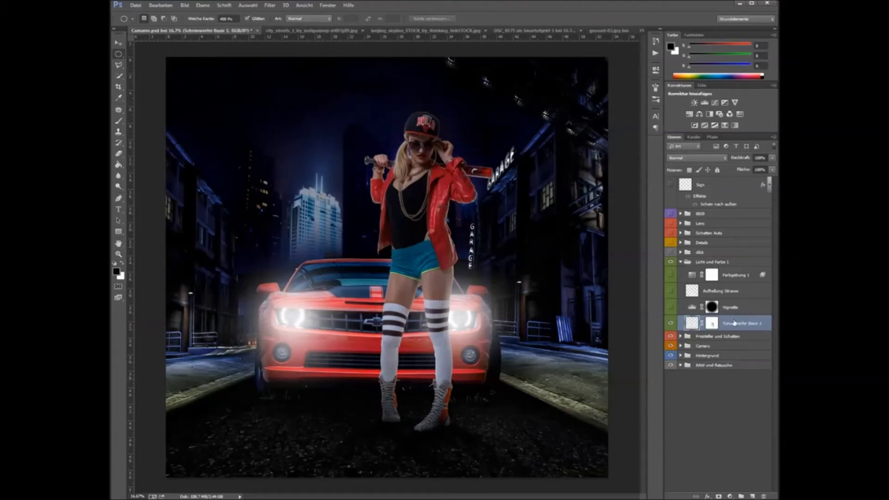
click(672, 307)
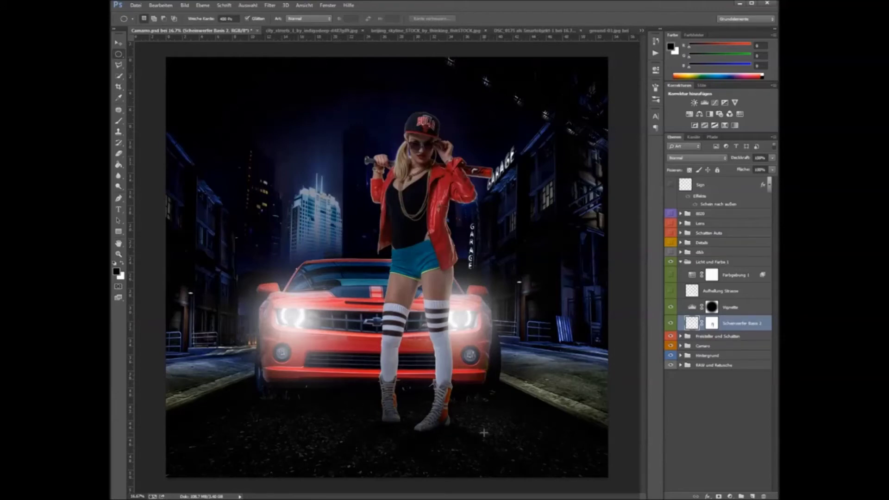
Select Vignette, compare Aufhellung Strasse but leave it off, and add Ebene 25 above.
click(749, 308)
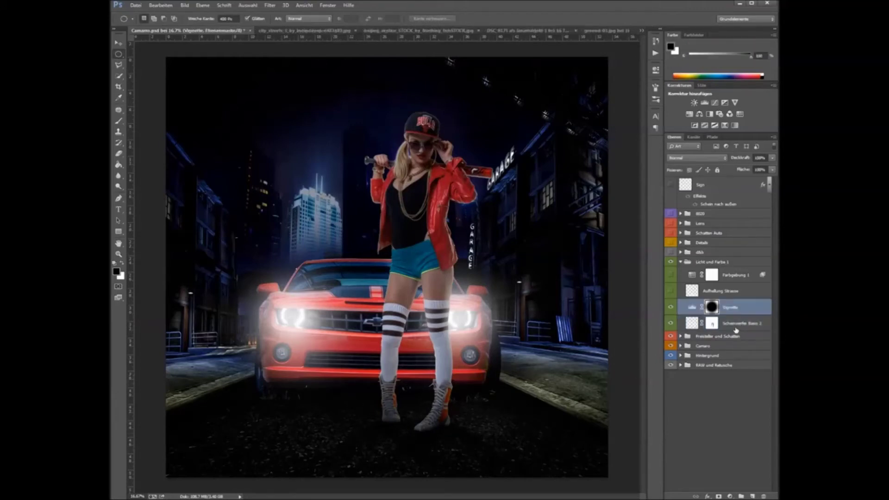
click(671, 291)
click(671, 291)
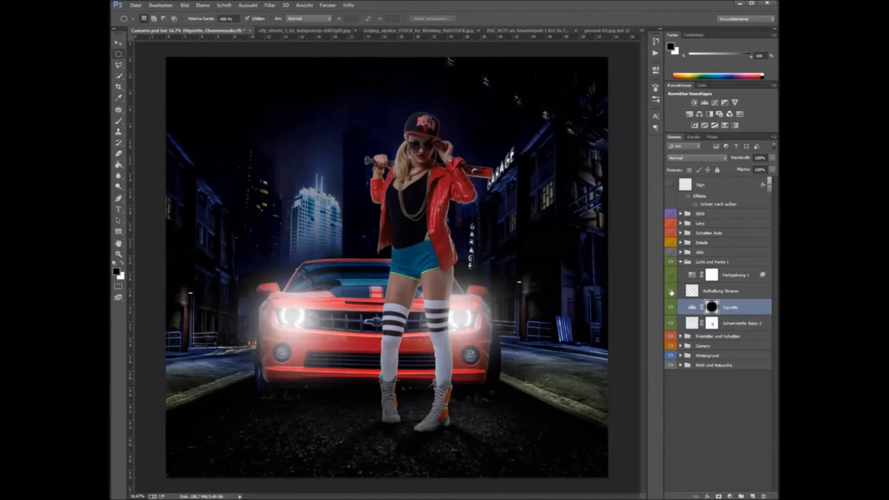
click(671, 291)
click(671, 292)
click(753, 495)
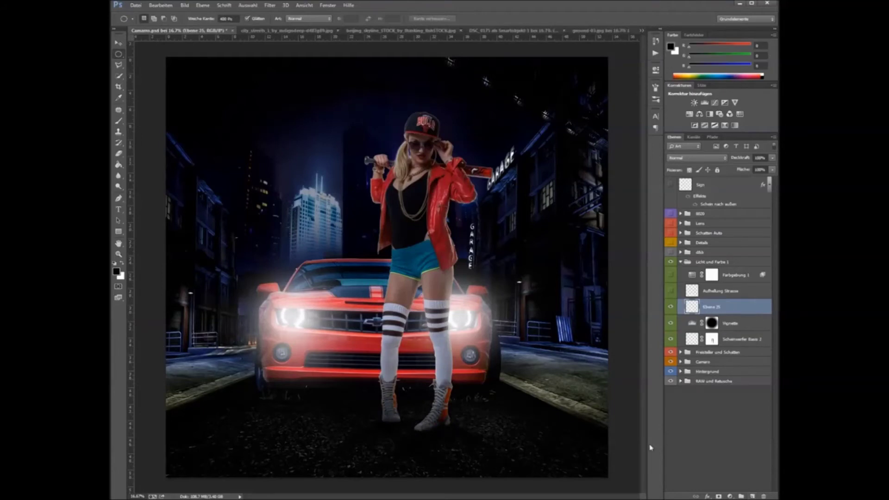
Paint a soft white brush dab between the boots on Ebene 25 and blend it as Weiches Licht.
click(118, 121)
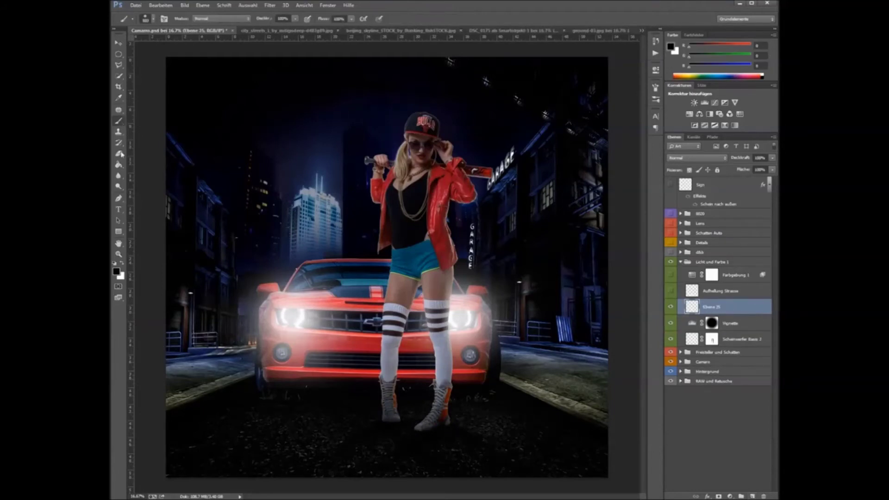
click(123, 264)
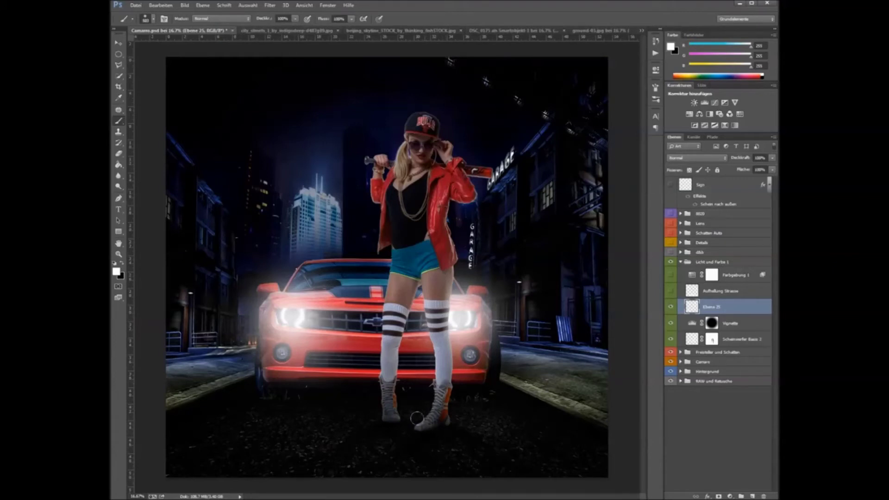
click(422, 427)
click(119, 42)
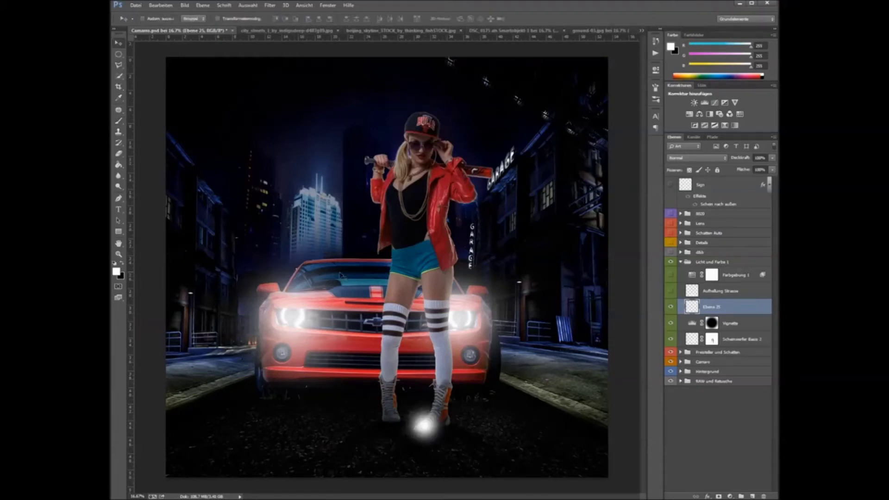
click(685, 158)
click(685, 271)
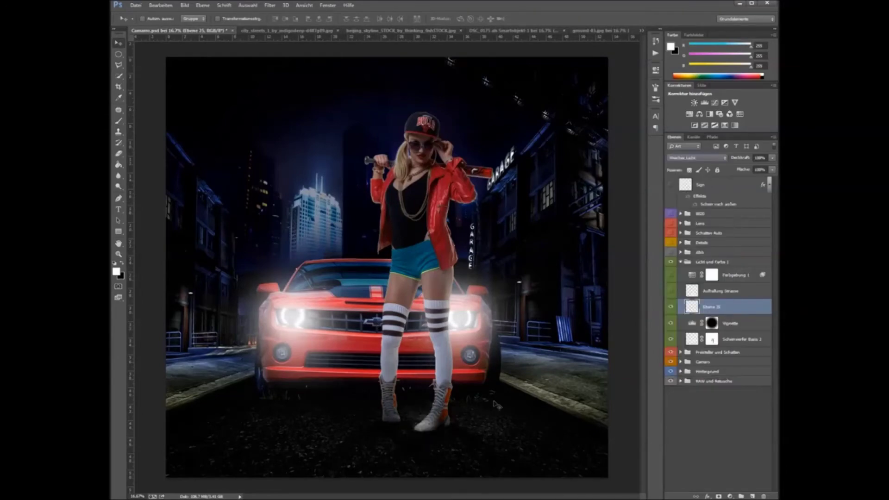
key(ctrl+t)
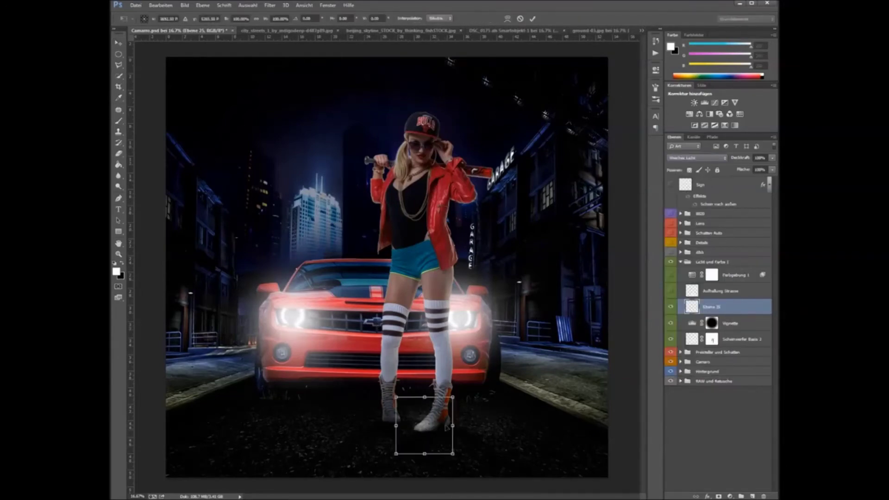
Stretch the glow wider left and right, taller up and down, nudge it, and apply the transform.
drag(453, 425, 600, 426)
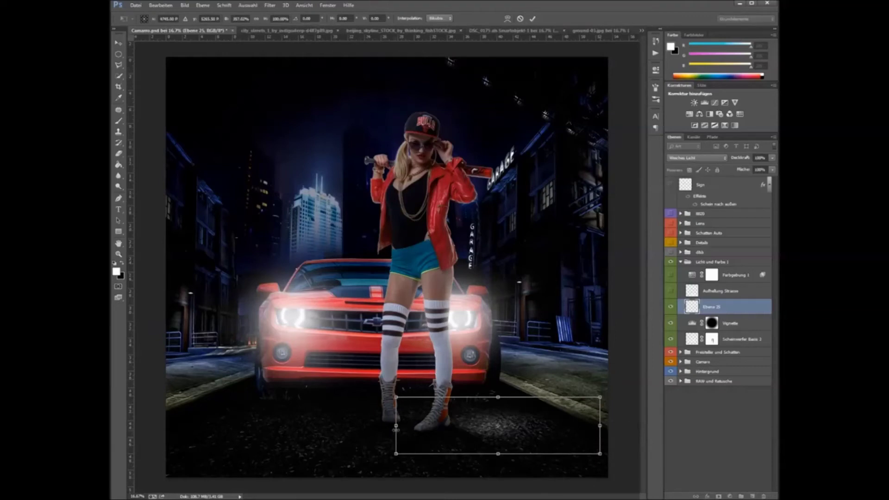
drag(396, 426, 242, 426)
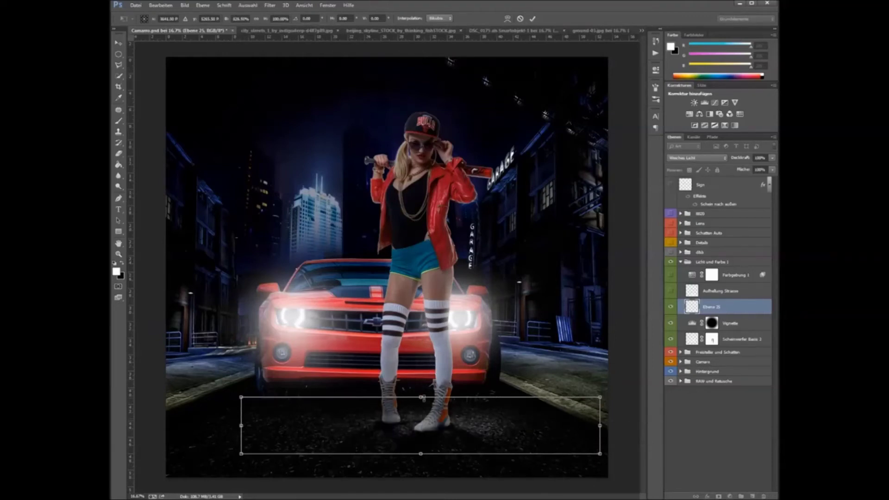
drag(422, 397, 422, 384)
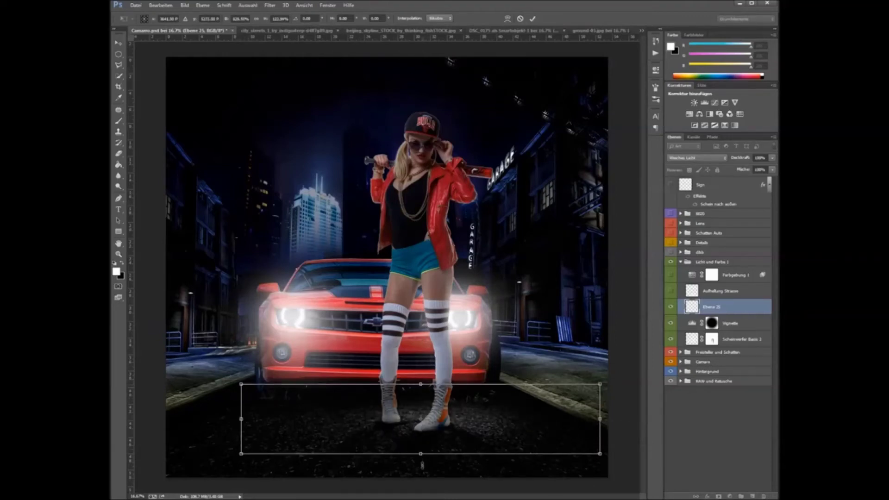
drag(422, 465, 422, 489)
drag(361, 421, 346, 417)
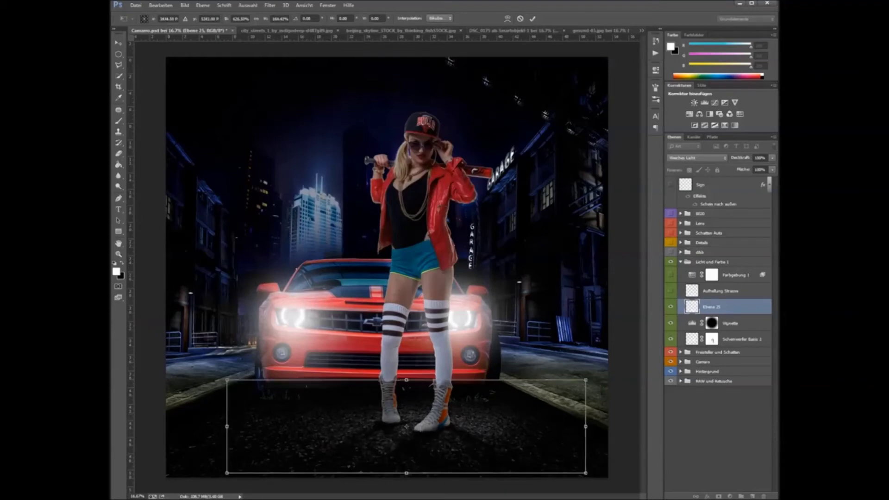
key(Return)
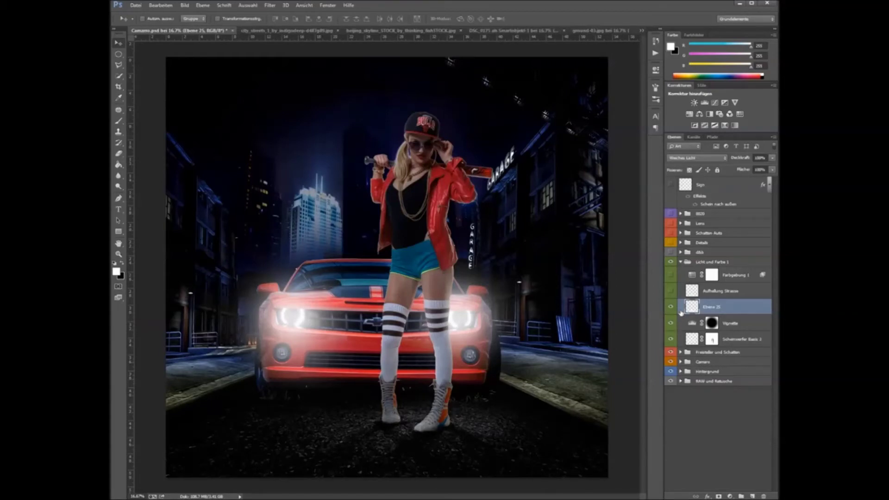
Delete Ebene 25, compare Aufhellung Strasse on and off, and switch on Farbgebung 1.
double_click(718, 308)
key(Delete)
click(671, 292)
click(671, 291)
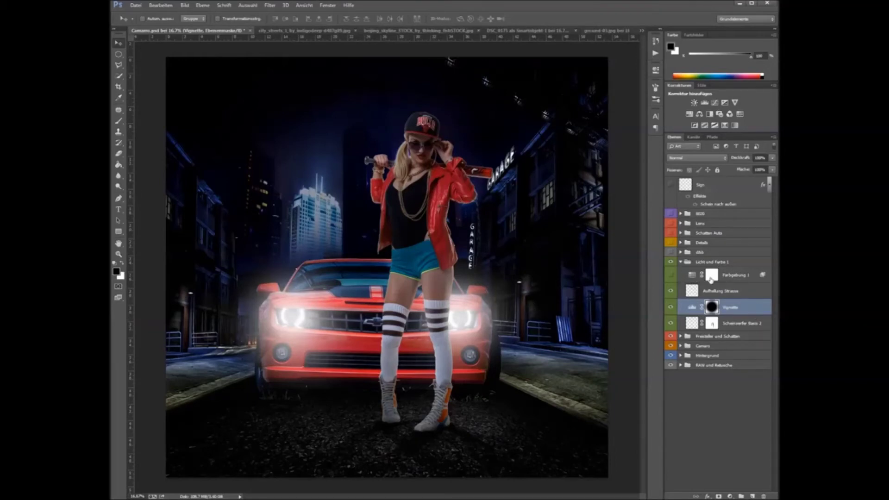
click(671, 276)
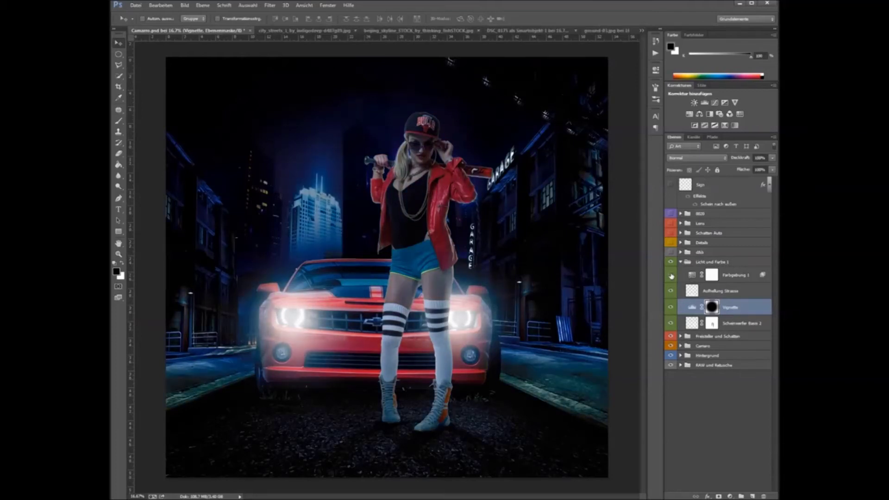
click(671, 276)
click(672, 276)
double_click(692, 277)
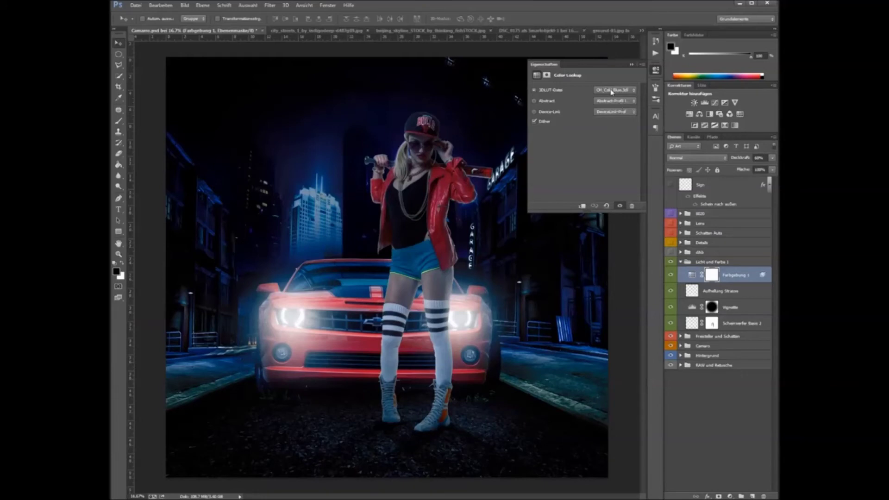
click(631, 66)
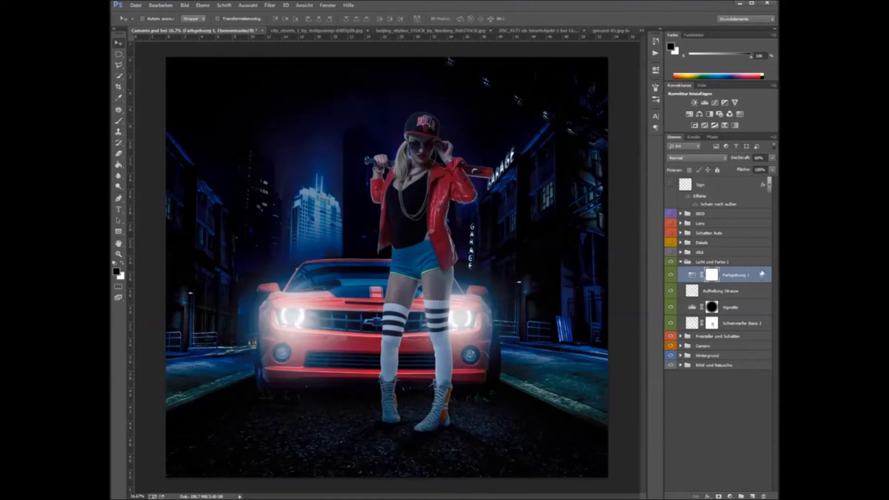
mouse_move(759, 277)
double_click(758, 276)
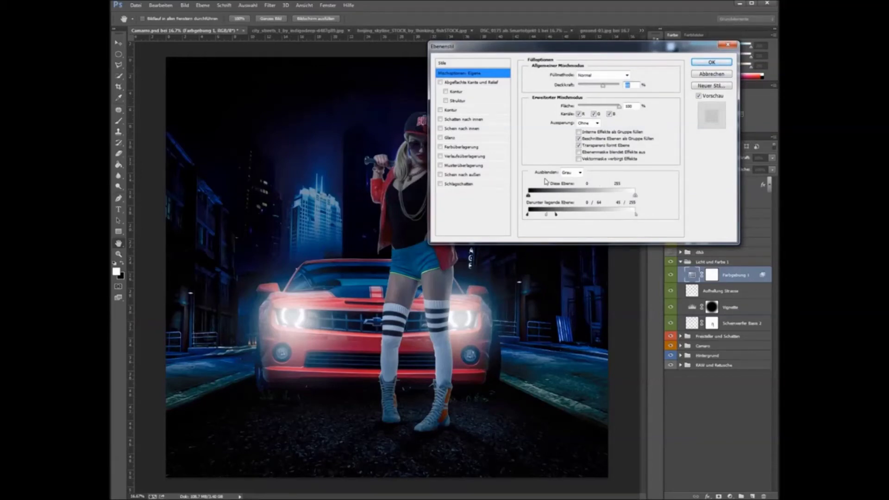
Split Farbgebung 1's black Darunter liegende Ebene Blend If handle to fade from 0 to about 76.
drag(534, 48, 562, 36)
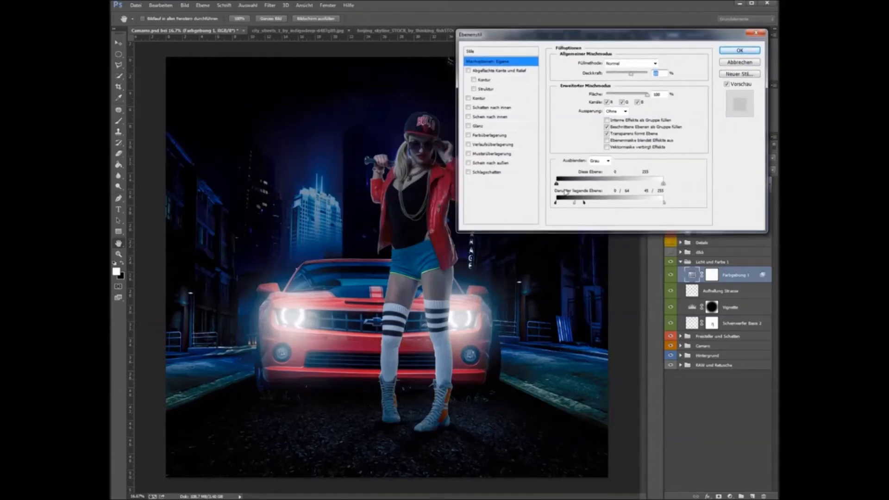
mouse_move(575, 202)
mouse_down()
mouse_move(641, 203)
mouse_move(576, 209)
mouse_move(587, 205)
mouse_up()
drag(585, 203, 557, 206)
drag(557, 206, 584, 206)
drag(585, 205, 583, 205)
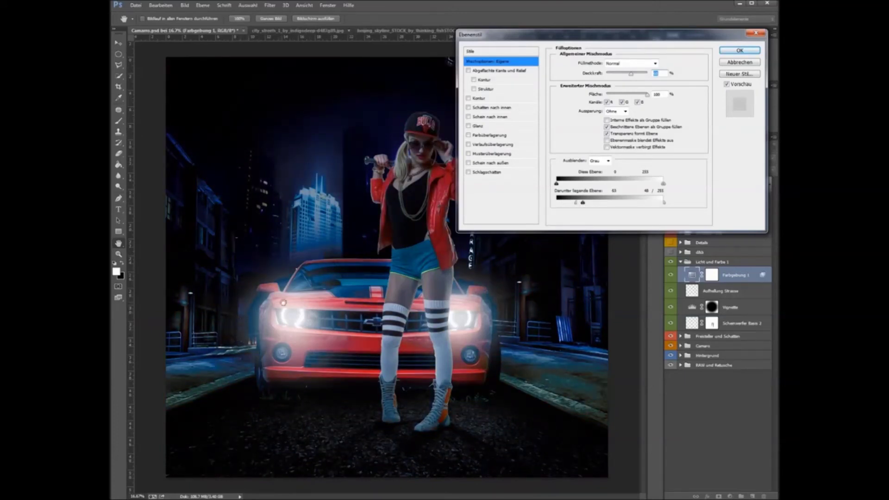
drag(583, 203, 558, 204)
key(alt)
drag(558, 204, 587, 205)
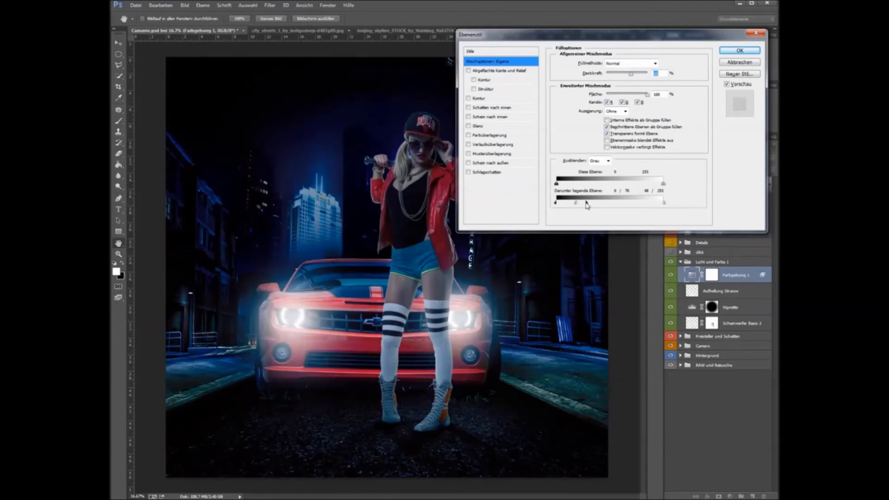
click(724, 55)
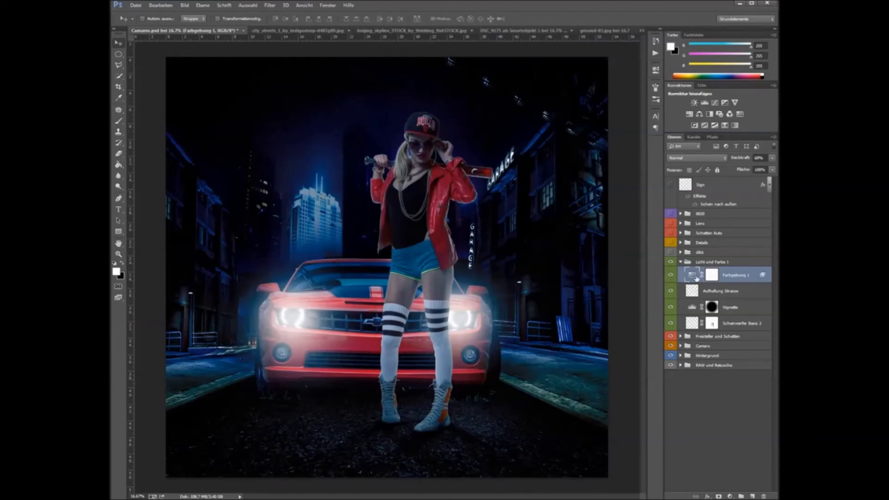
Collapse Licht und Farbe 1, expand the dodge-and-burn group, select its weich layer and pick Dodge.
click(681, 262)
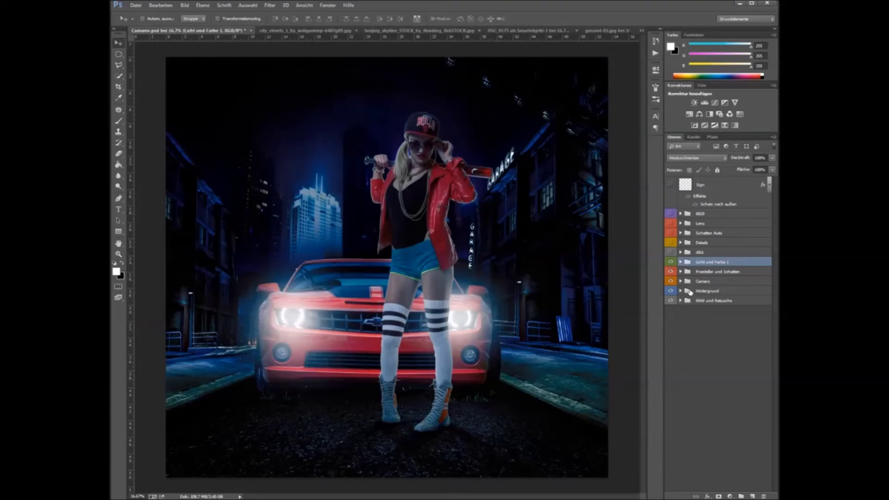
click(681, 253)
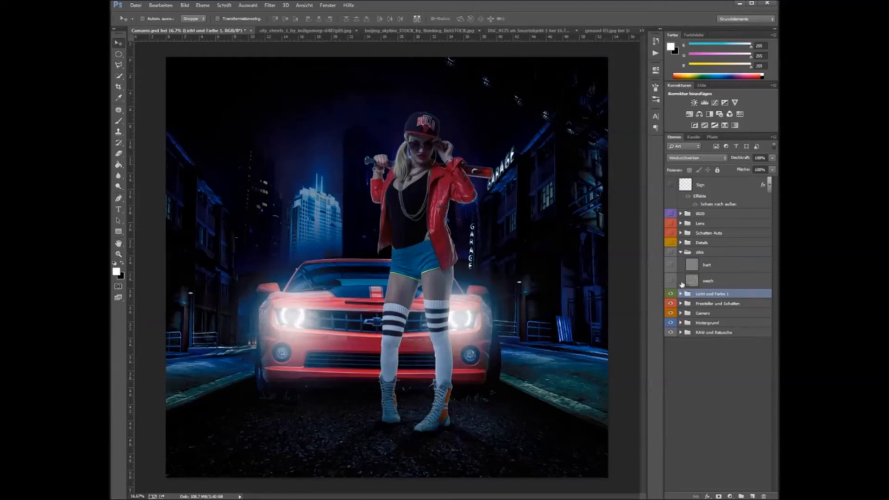
click(737, 280)
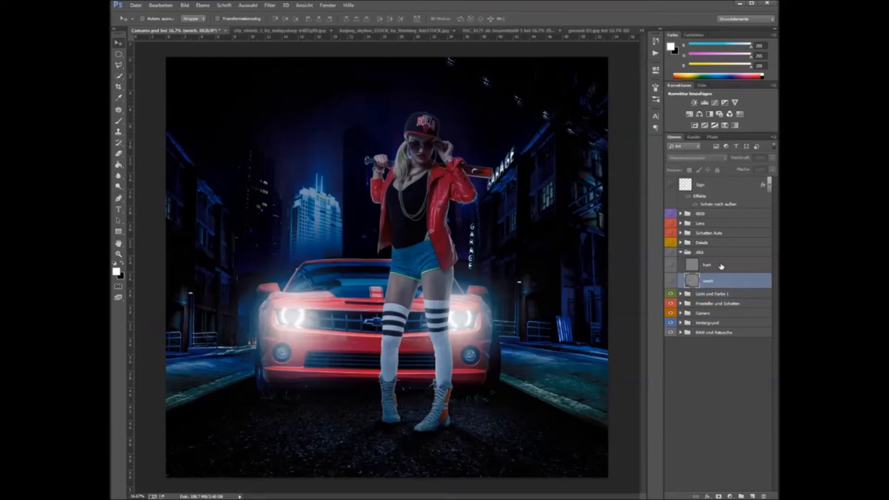
click(720, 266)
click(720, 283)
click(119, 187)
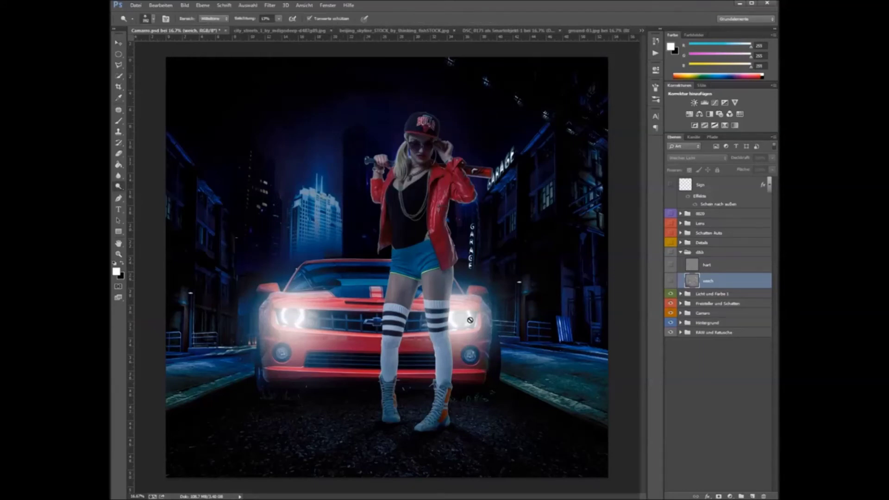
Turn on the weich layer, comparing it on, off and soloed against the full composite.
click(672, 282)
click(671, 281)
click(671, 282)
click(671, 281)
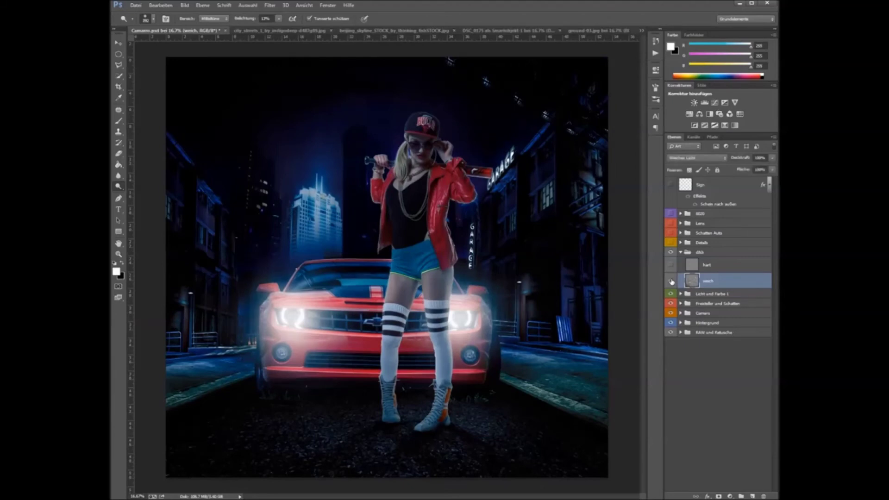
click(672, 282)
click(672, 282)
alt+click(670, 282)
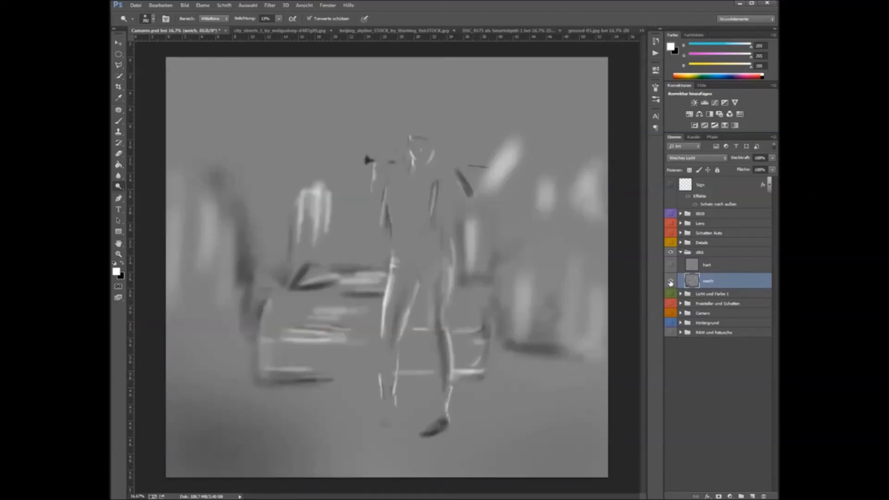
alt+click(670, 281)
alt+click(671, 282)
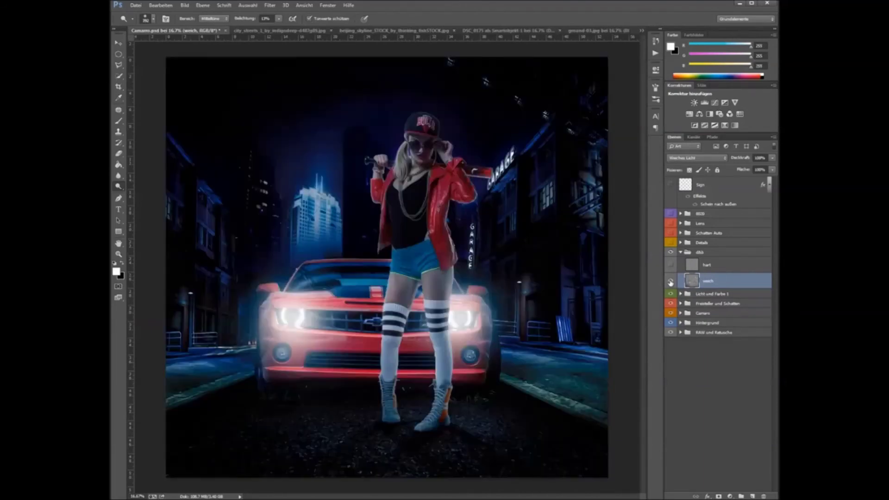
alt+click(670, 281)
click(671, 282)
Compare the hart layer on and off, leave it on, and collapse the dodge-and-burn group.
click(671, 266)
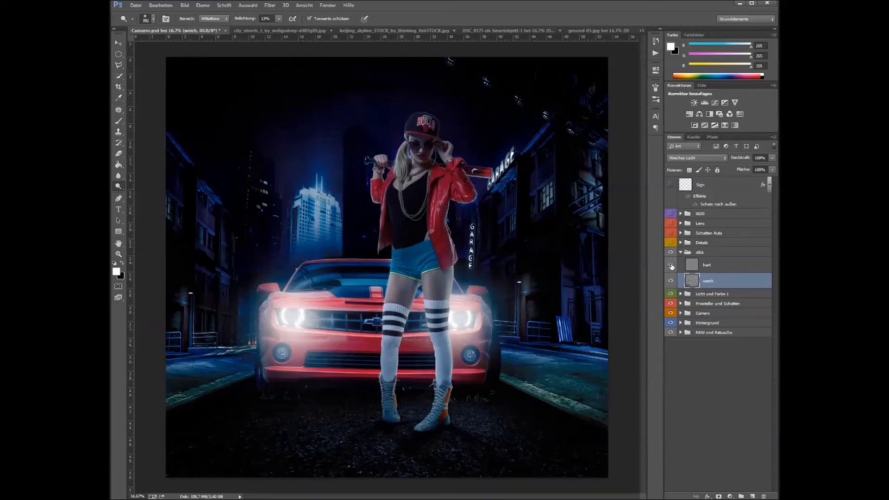
click(671, 266)
click(671, 266)
click(671, 266)
click(682, 252)
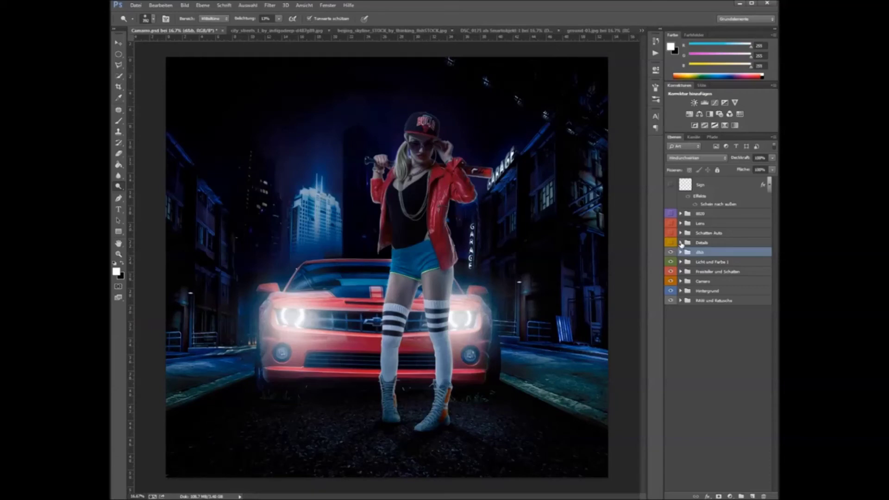
Expand the Details group and select its Topaz Details layer.
click(681, 242)
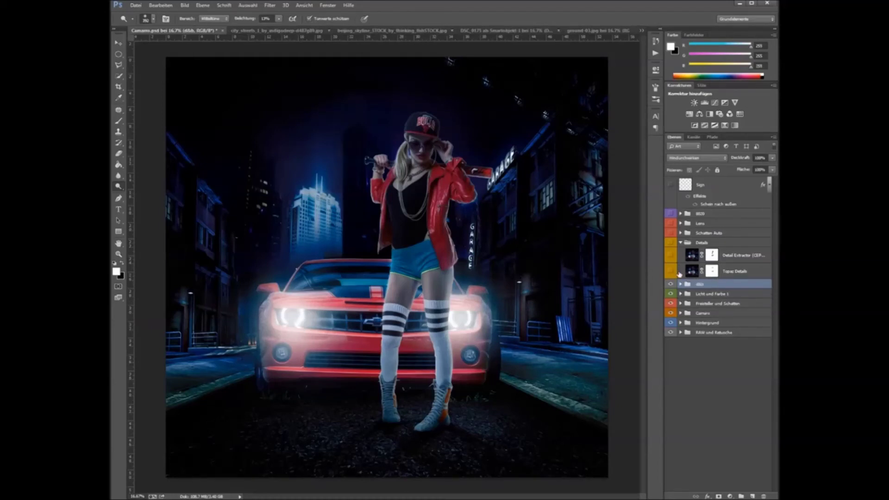
click(684, 273)
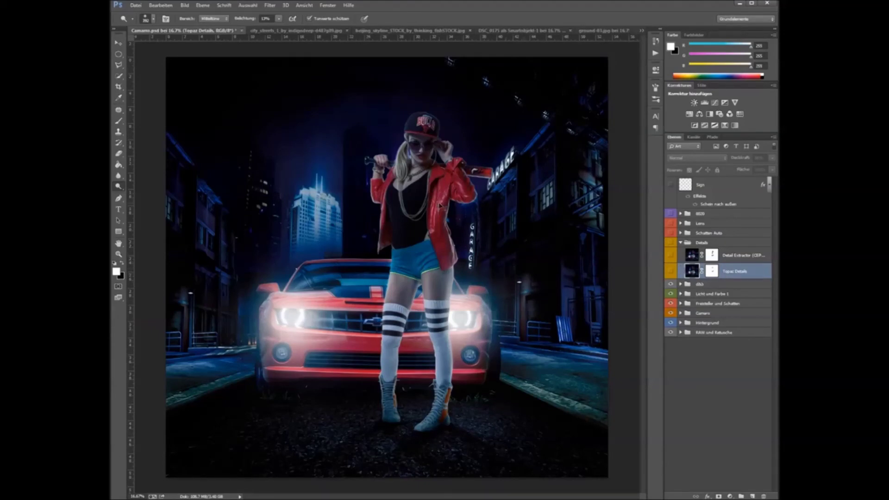
Zoom to full size on the jacket and chains and toggle Topaz Details on, off and on.
key(ctrl+plus)
key(ctrl+plus)
key(ctrl+plus)
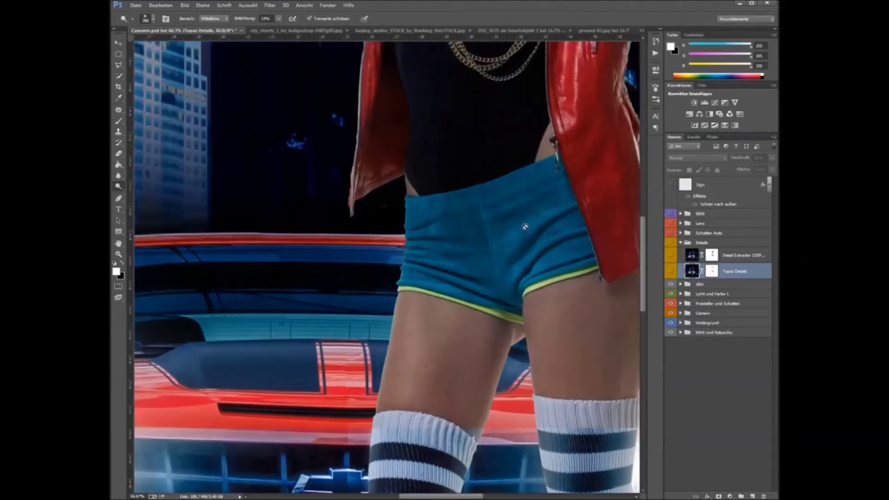
key(ctrl+plus)
drag(470, 263, 442, 310)
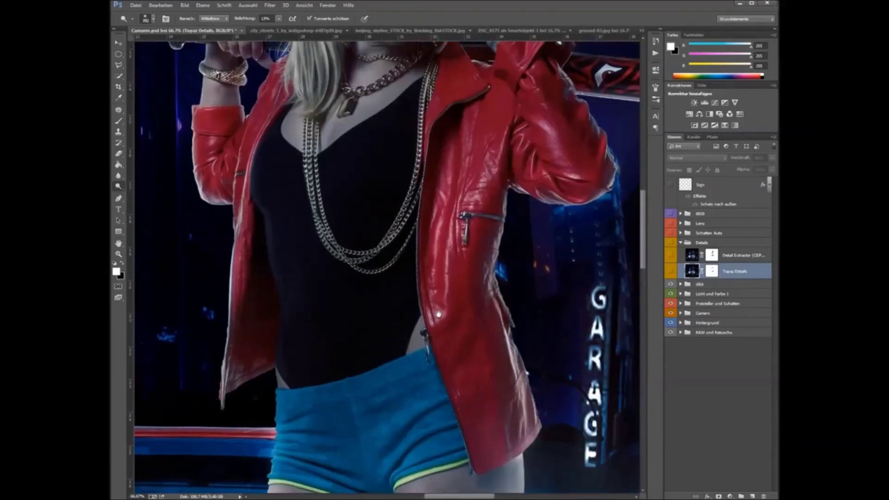
key(ctrl+plus)
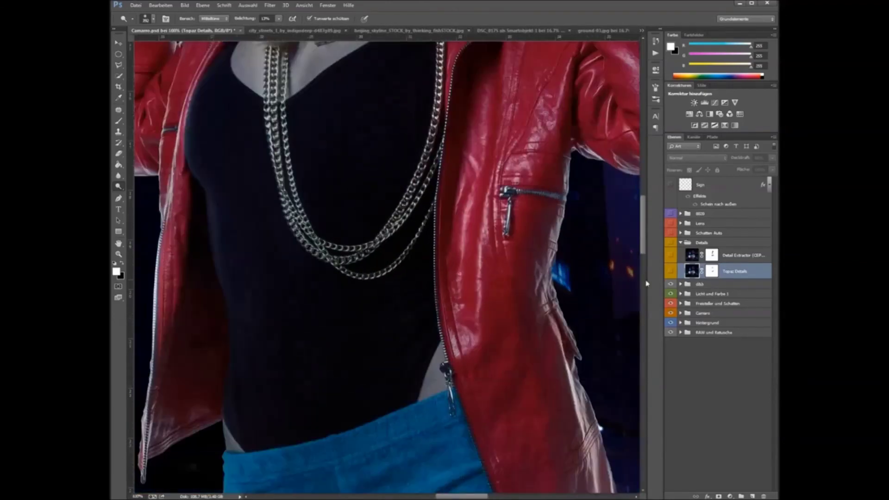
click(671, 272)
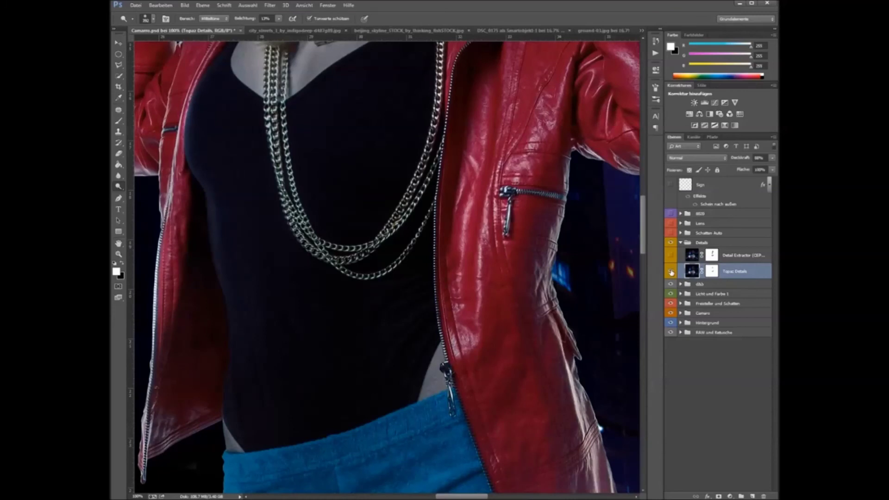
click(671, 272)
click(671, 272)
Zoom back out to the whole scene and select the Detail Extractor layer.
key(ctrl+minus)
key(ctrl+minus)
key(ctrl+minus)
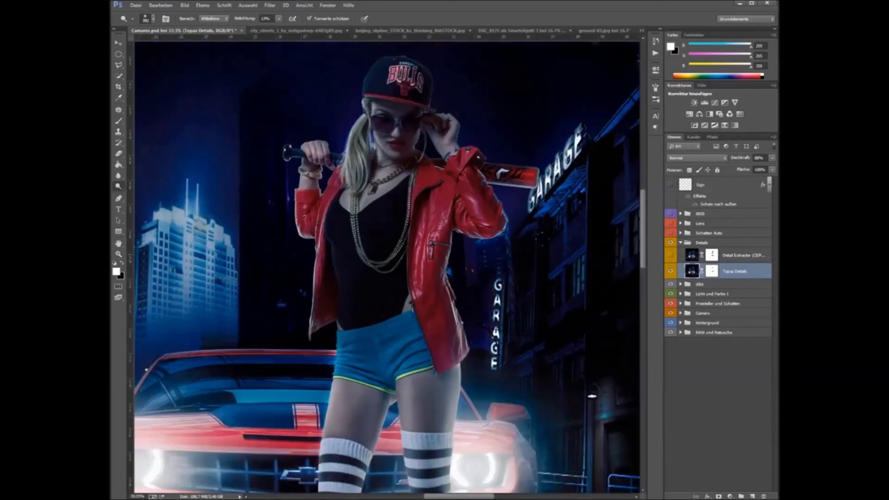
key(ctrl+minus)
key(ctrl+minus)
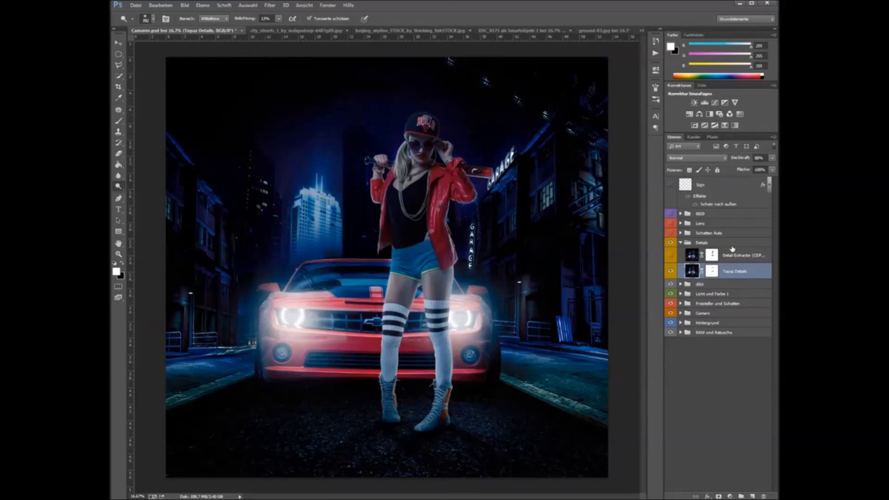
click(732, 257)
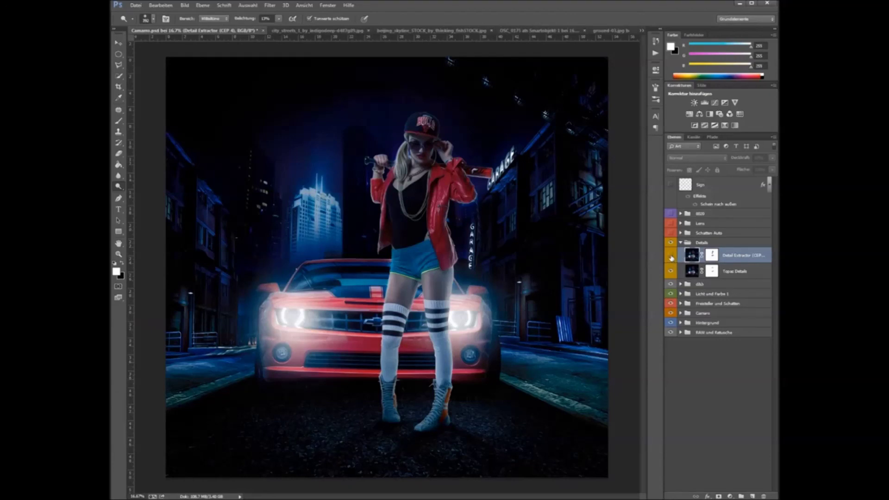
Toggle the 62% Detail Extractor layer on, off and back on to compare.
click(672, 256)
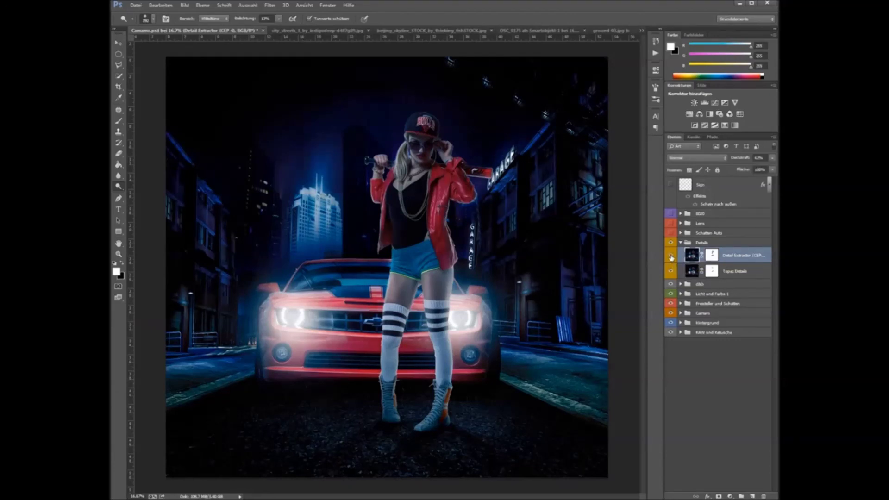
click(671, 256)
click(671, 256)
Collapse Details, then hide and restore the Details, dodge-and-burn and Licht und Farbe groups to compare.
click(681, 243)
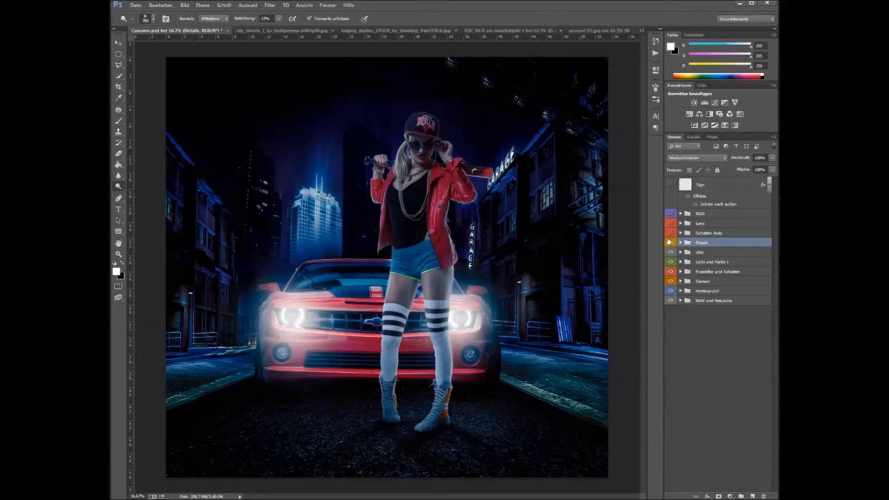
drag(672, 244, 673, 263)
mouse_move(671, 252)
mouse_down()
mouse_move(671, 243)
mouse_move(671, 263)
mouse_move(671, 244)
mouse_up()
drag(670, 245, 671, 262)
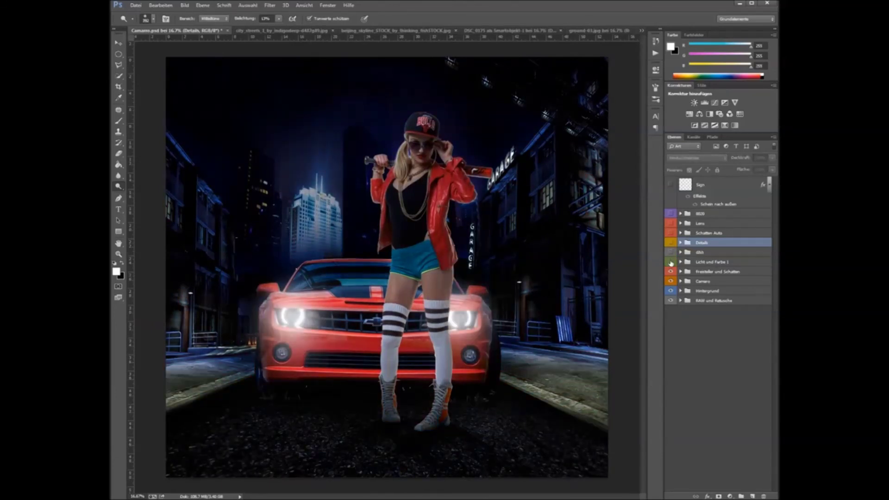
drag(671, 262, 671, 244)
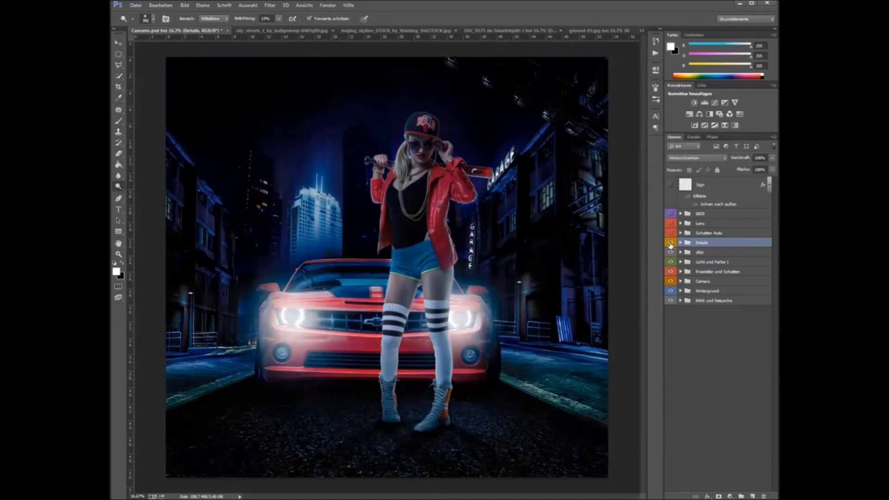